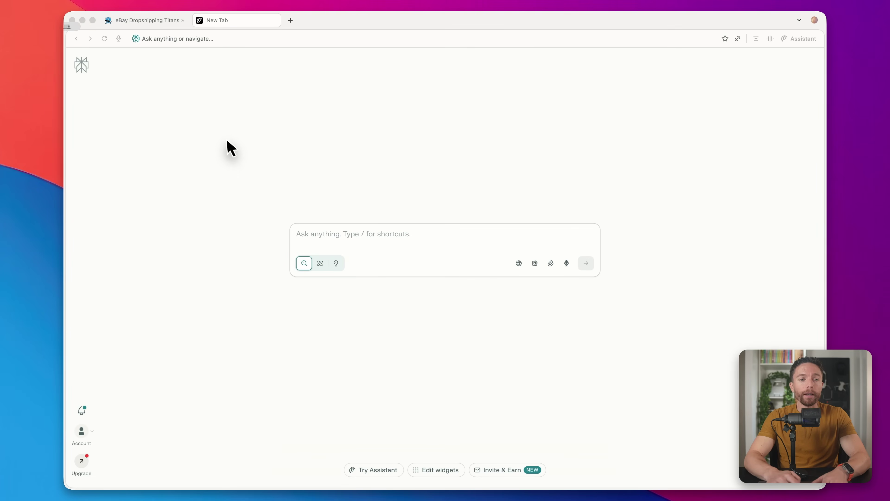
- From the Perplexity home page, ask 'Is there any real evidence that aliens exist?'
click(81, 68)
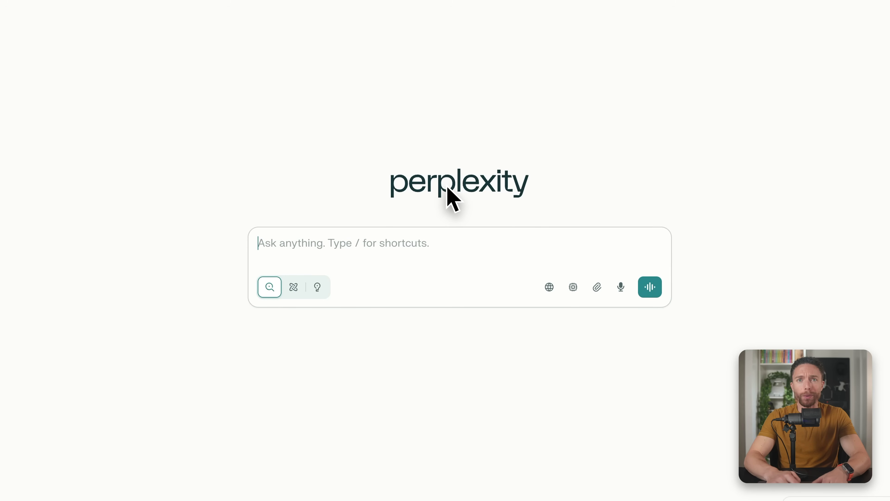
click(434, 236)
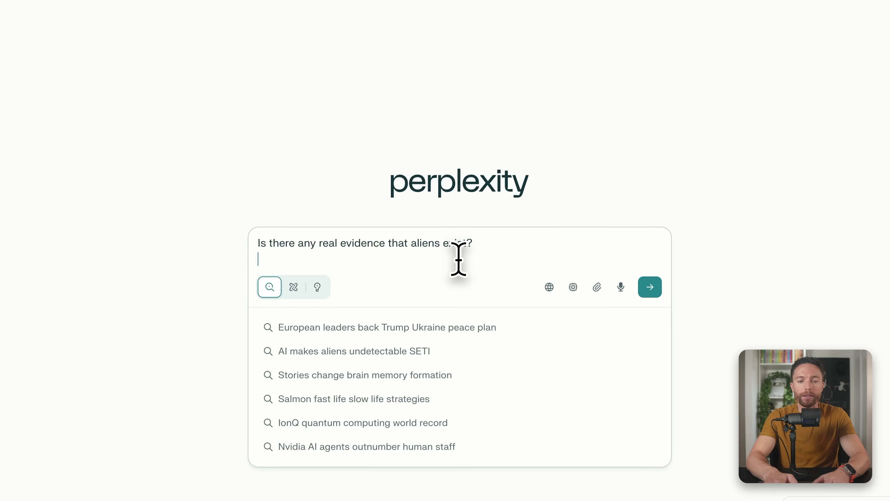
click(650, 287)
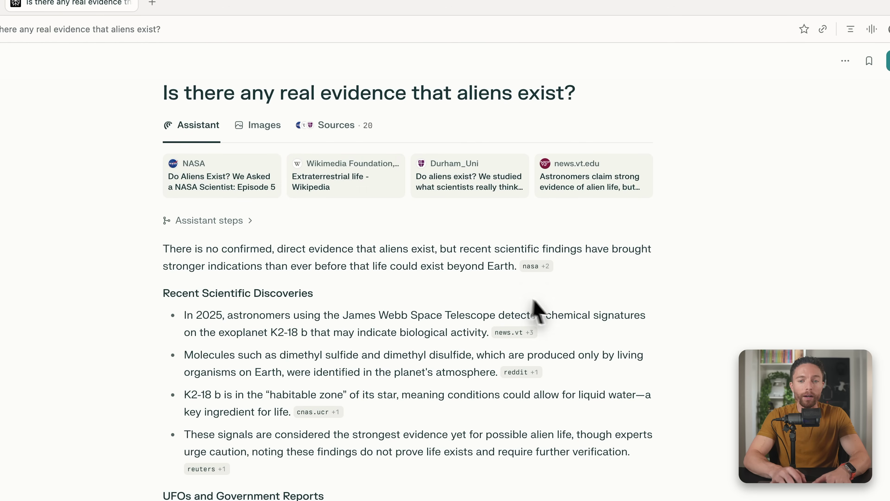
- Read the alien-evidence answer, checking its citation sources and the Related questions list
mouse_move(545, 265)
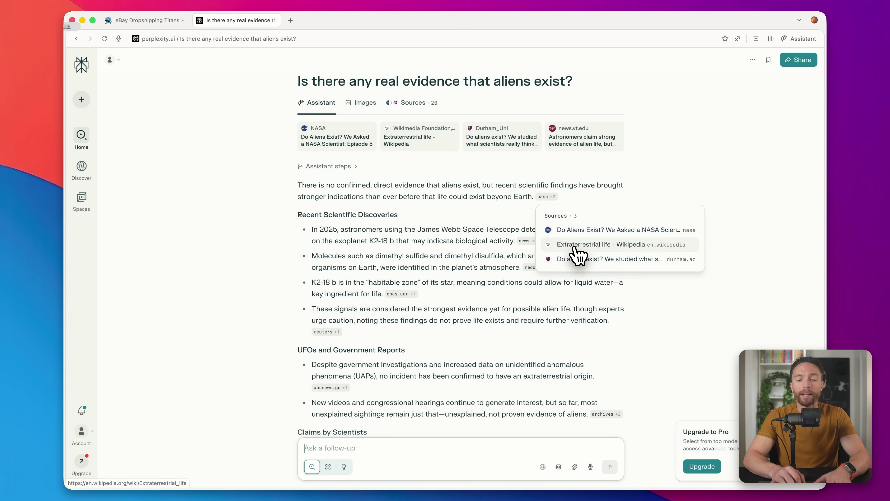
scroll(493, 262, down, 7)
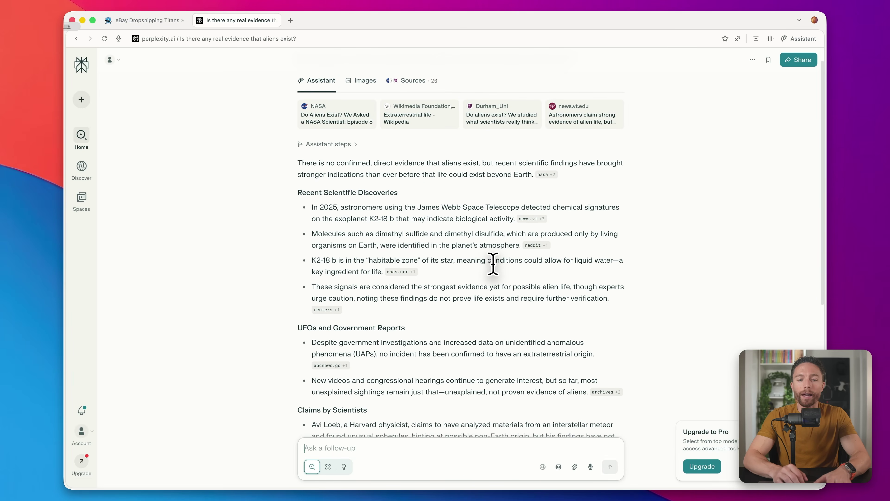
scroll(493, 263, down, 3)
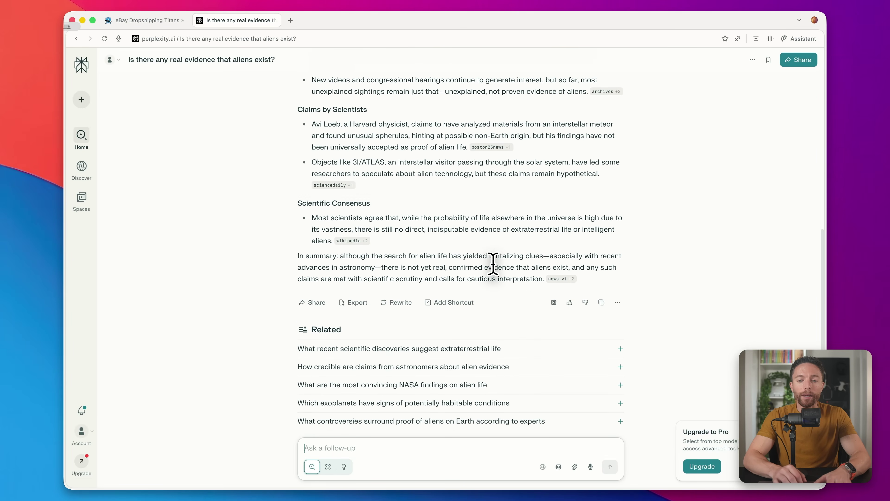
mouse_move(558, 256)
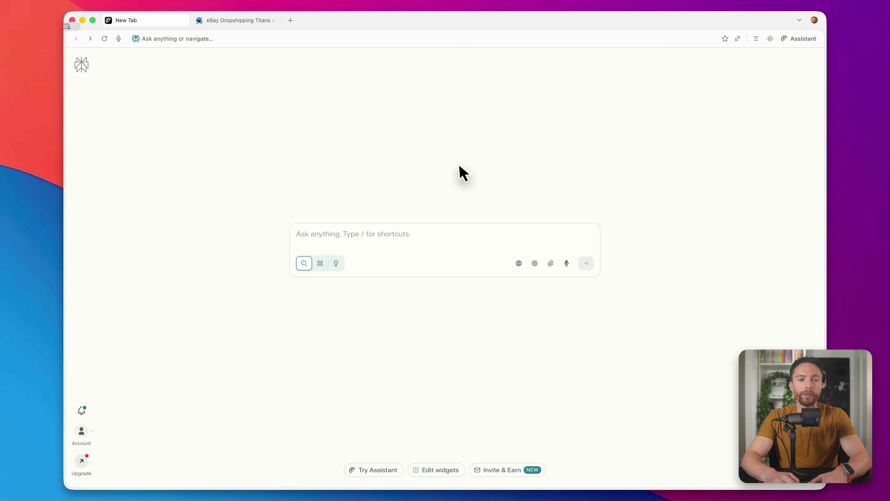
click(250, 20)
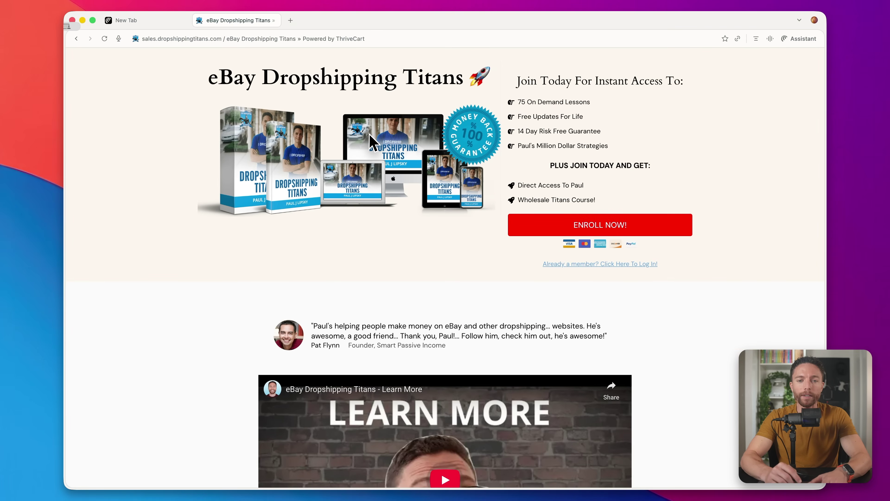
scroll(373, 142, down, 10)
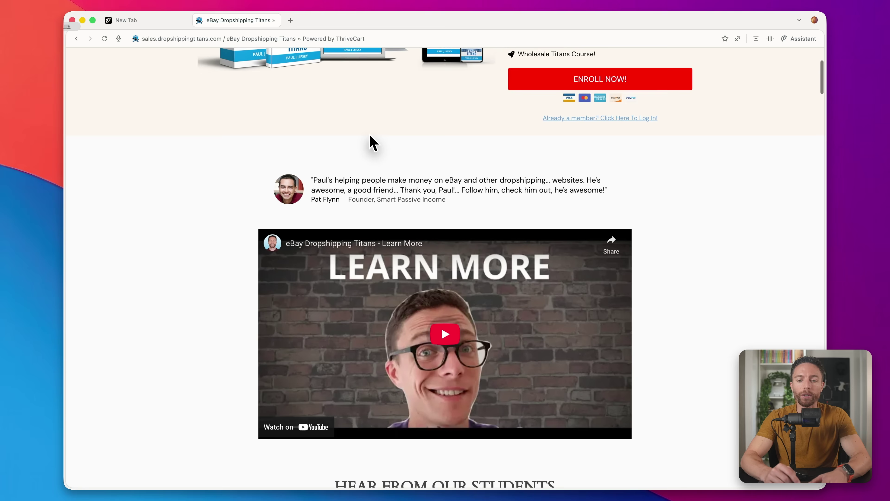
scroll(372, 142, up, 10)
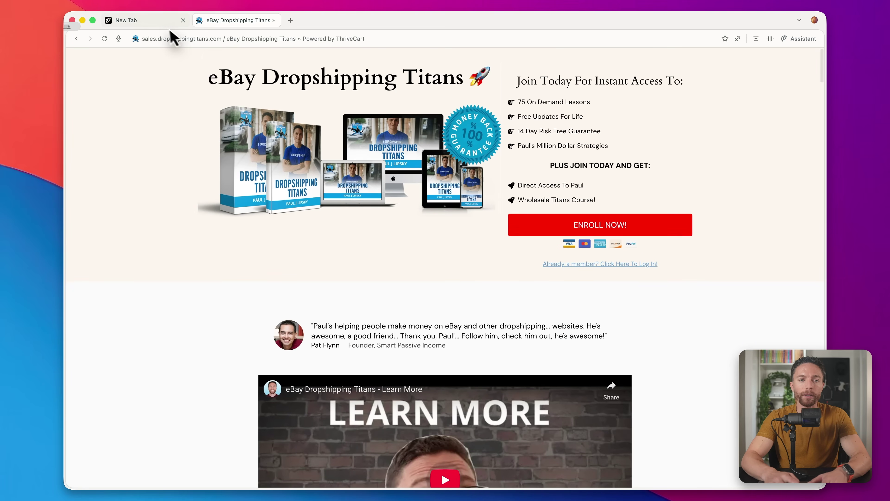
click(147, 19)
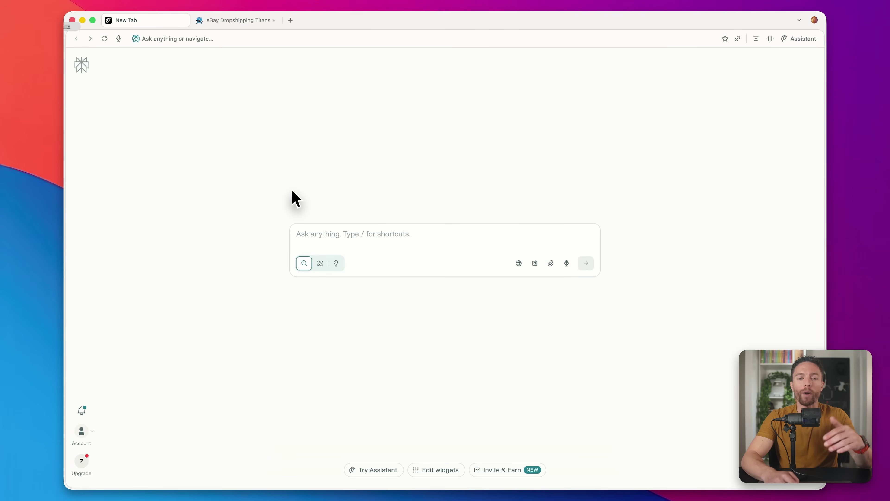
- Search 'how to fix an iphone' in a new tab and open Apple's Self Service Repair page
click(290, 20)
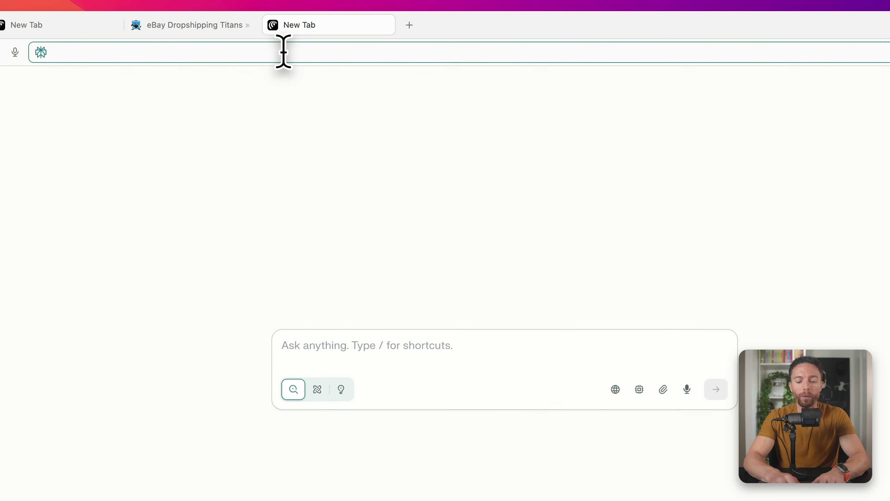
text(how to fix an iphone)
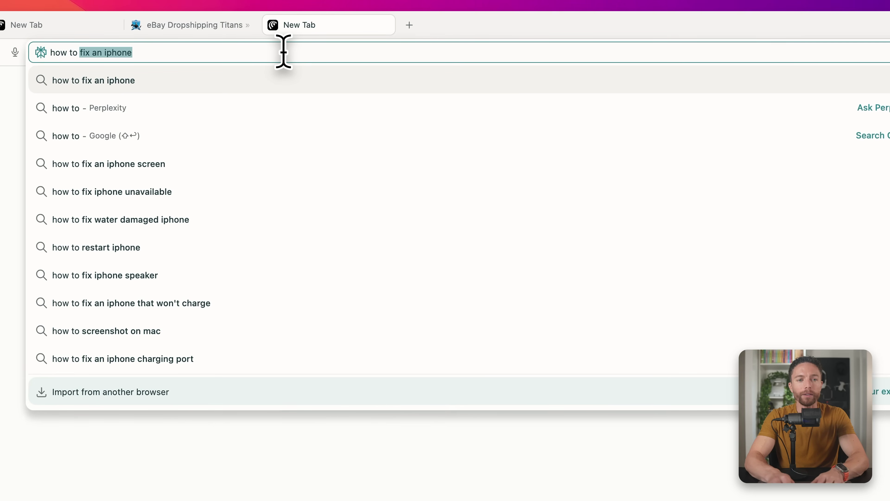
key(Return)
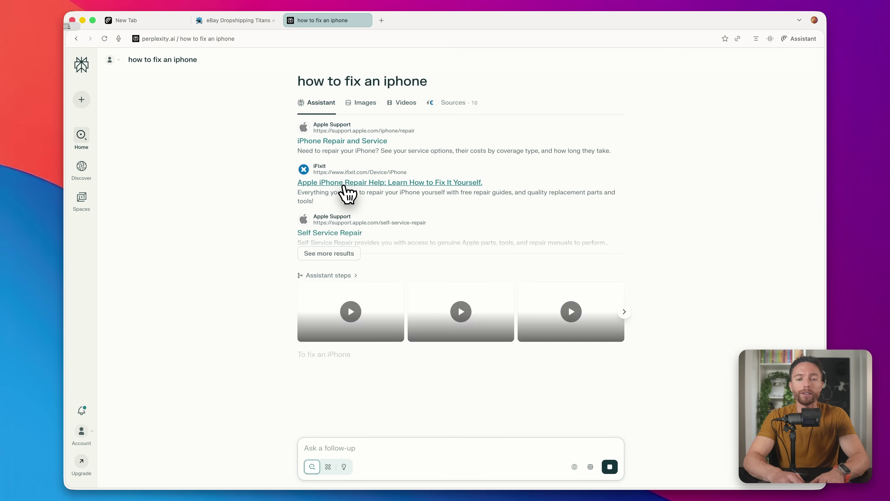
click(340, 233)
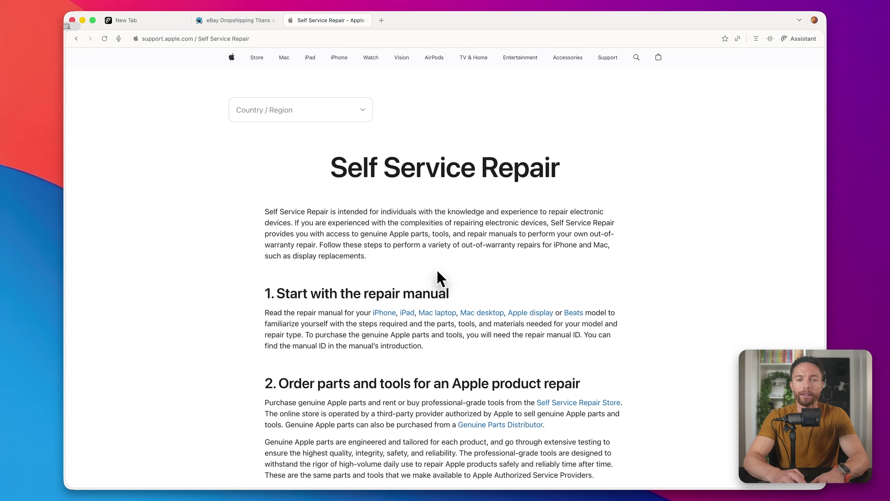
click(380, 22)
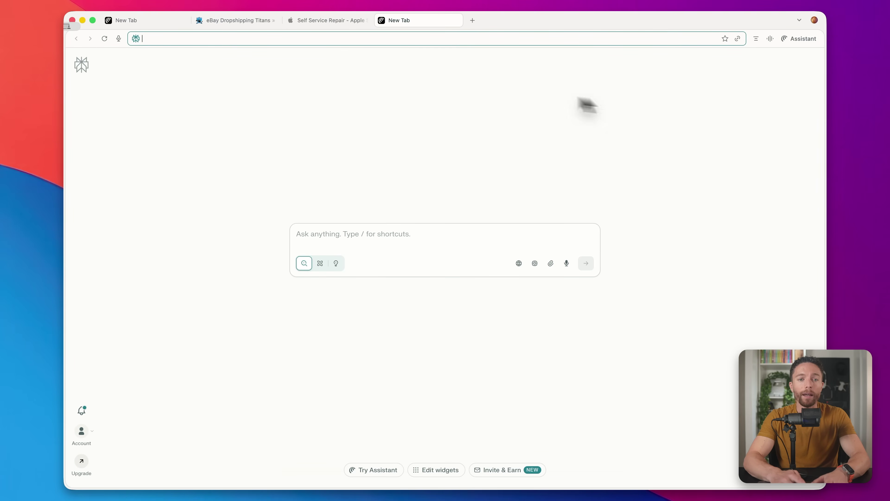
- Have the Assistant summarize the eBay Dropshipping Titans page
click(241, 25)
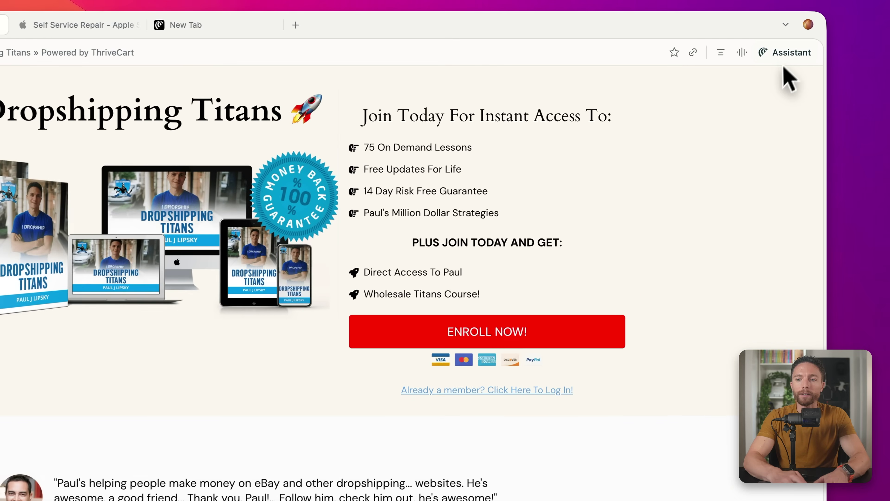
click(801, 39)
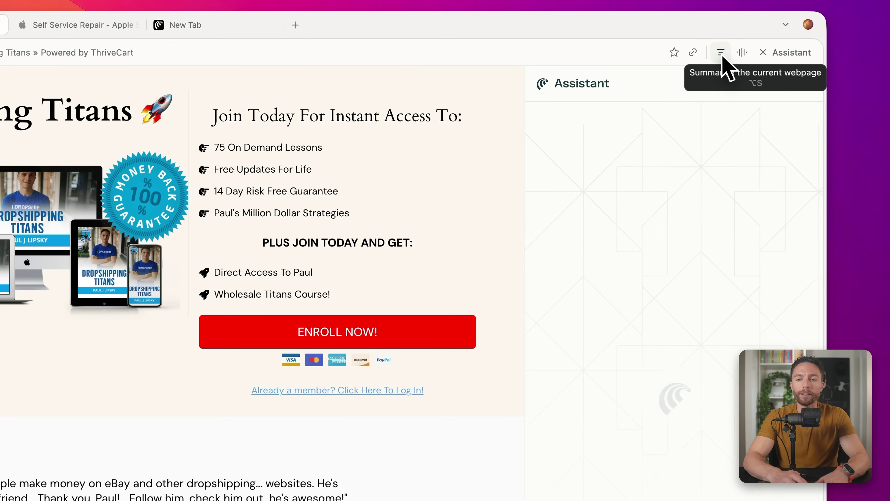
click(721, 53)
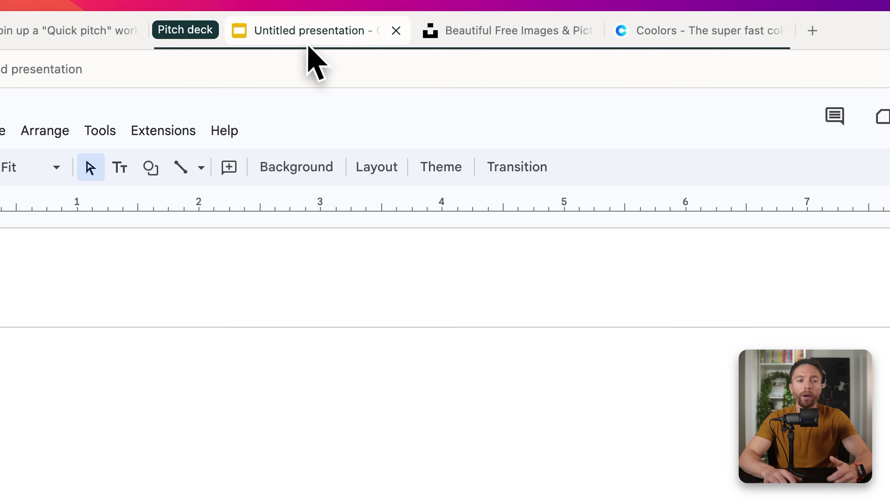
- Look over the Unsplash and Coolors tabs in the Pitch deck group, dismissing Coolors' welcome popup
click(466, 41)
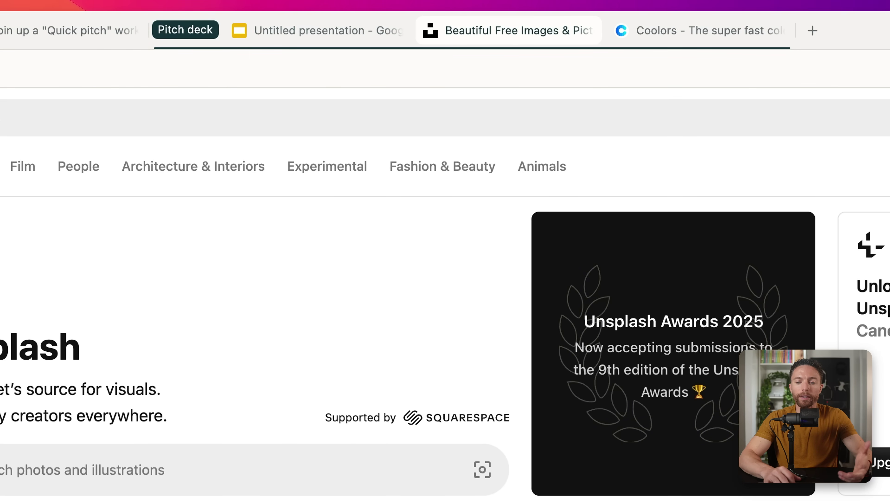
click(695, 35)
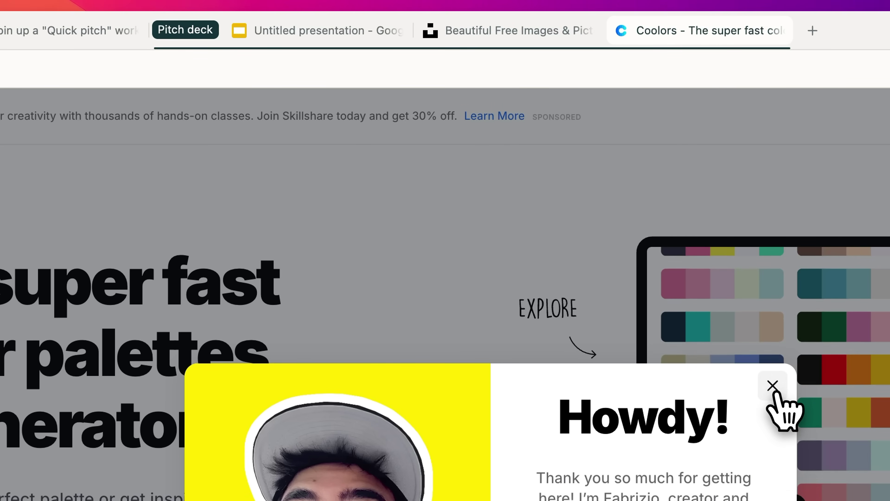
click(774, 388)
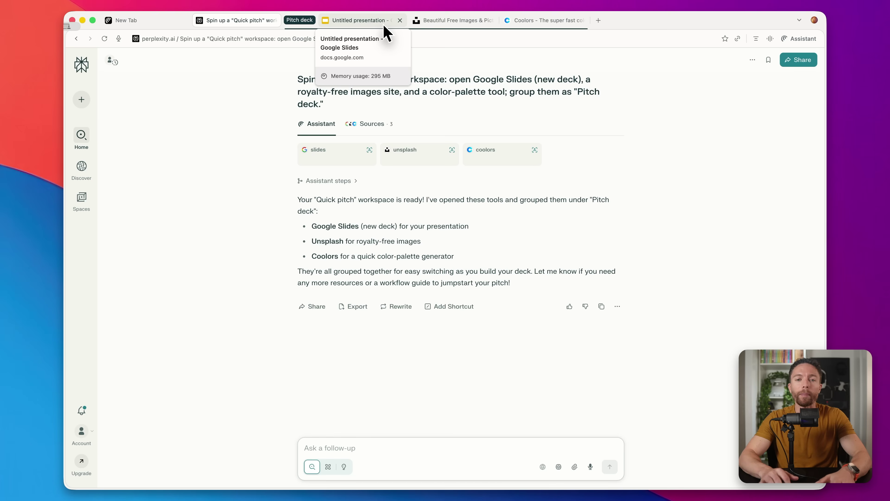
click(143, 22)
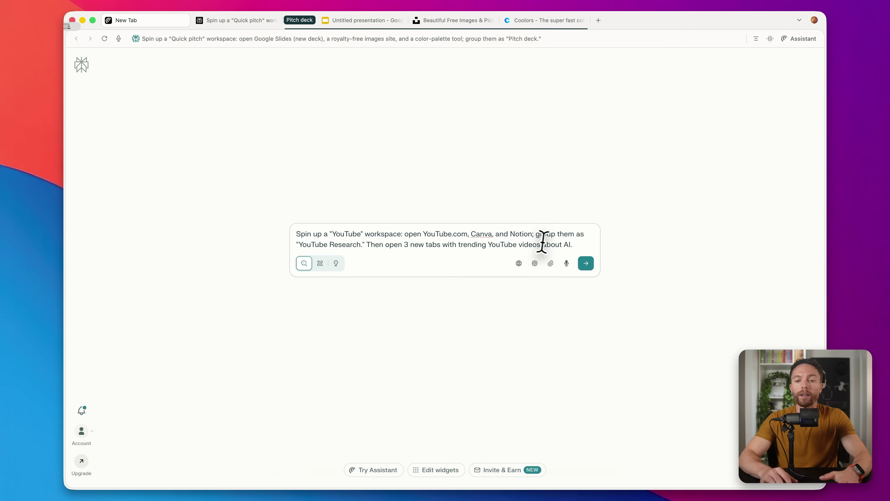
- Send the YouTube Research request, then browse the AGI, 10 AI Video Trends and channel tabs
click(586, 264)
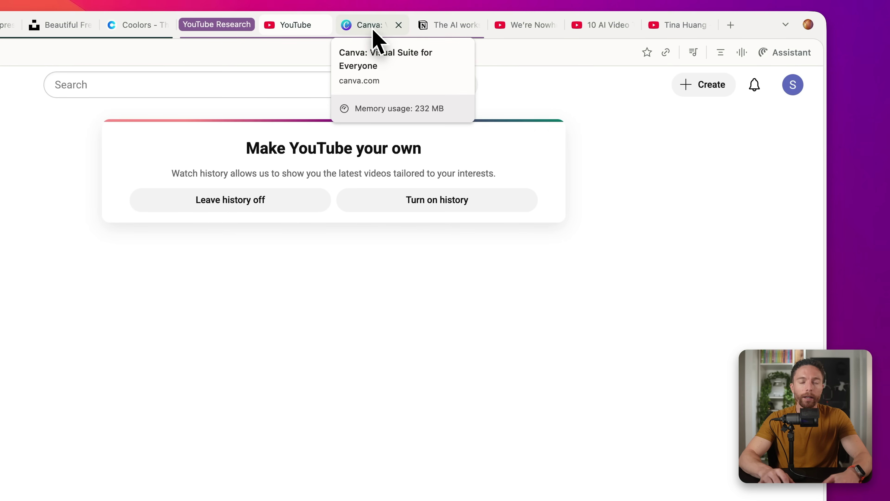
click(516, 27)
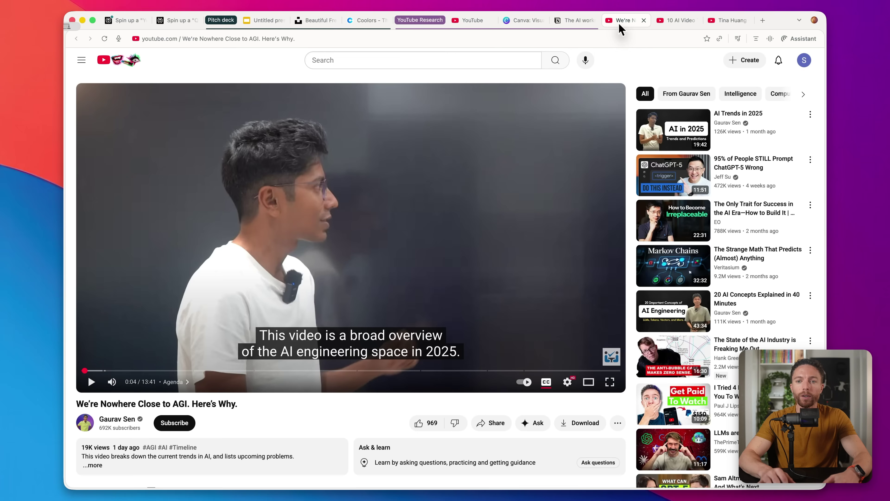
click(676, 25)
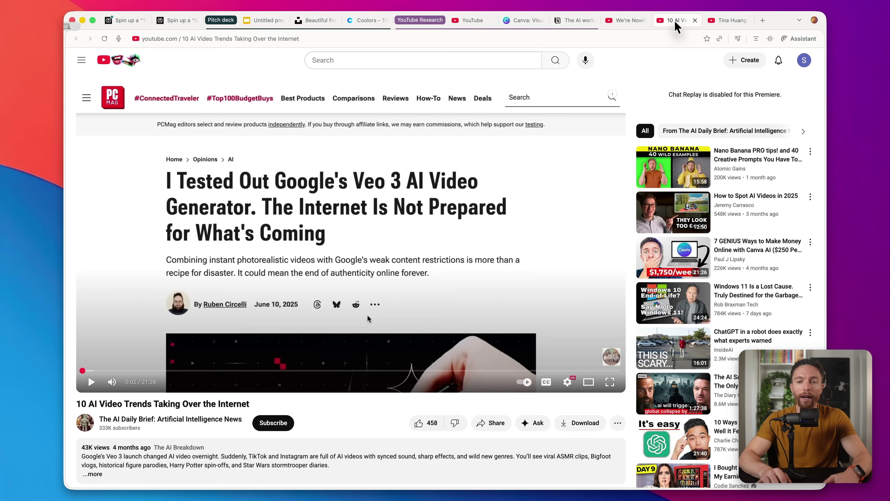
click(631, 22)
mouse_move(149, 441)
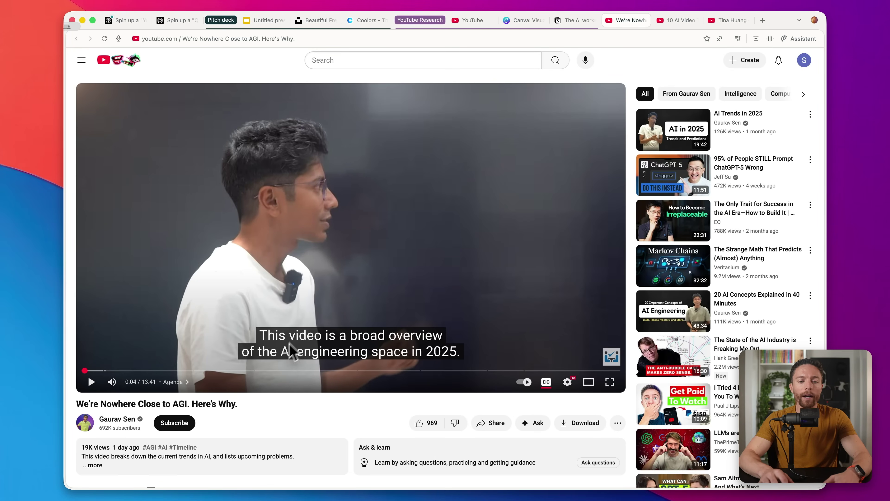
click(675, 21)
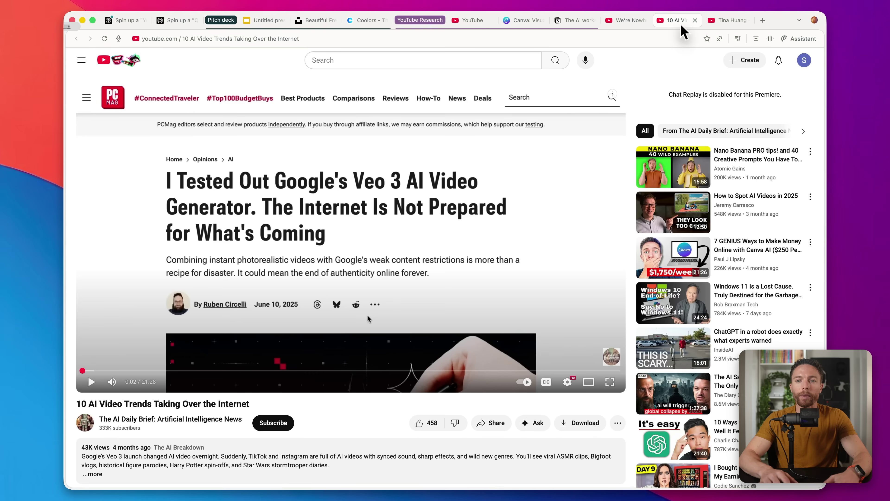
click(729, 22)
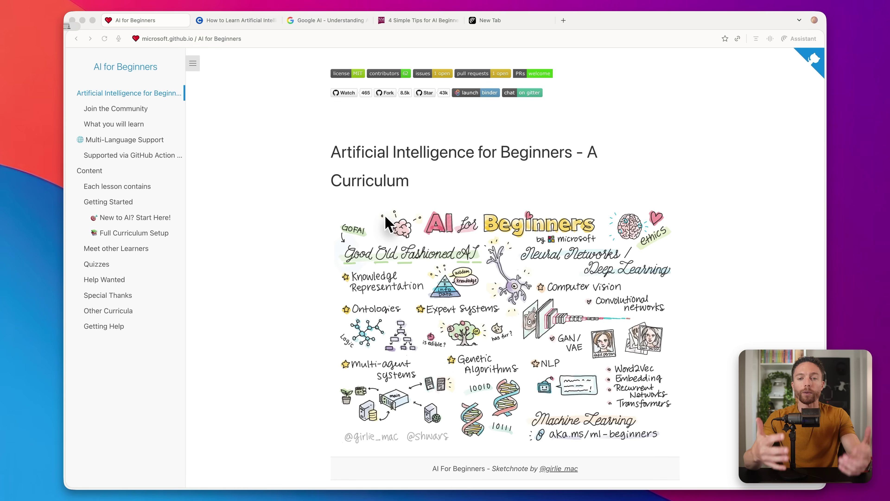
- Skim the AI for Beginners, Coursera, Google AI skills and NMSU tips pages in turn
scroll(452, 191, down, 5)
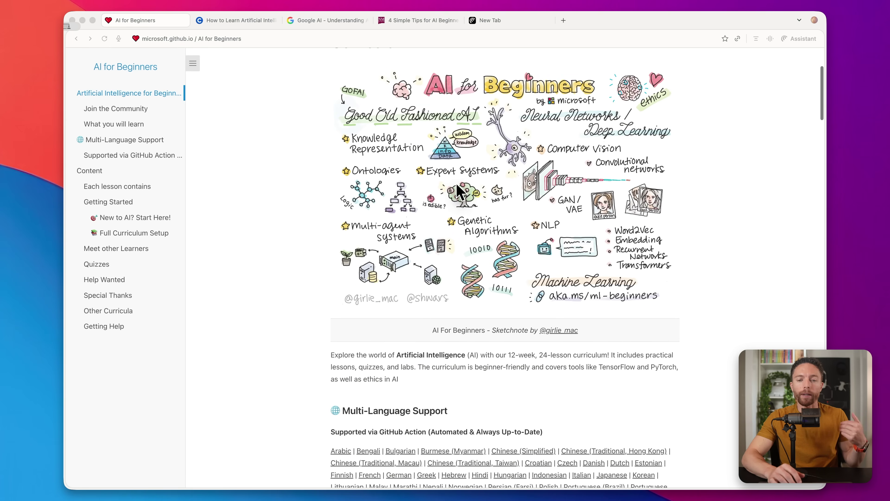
scroll(457, 186, down, 10)
scroll(457, 190, up, 15)
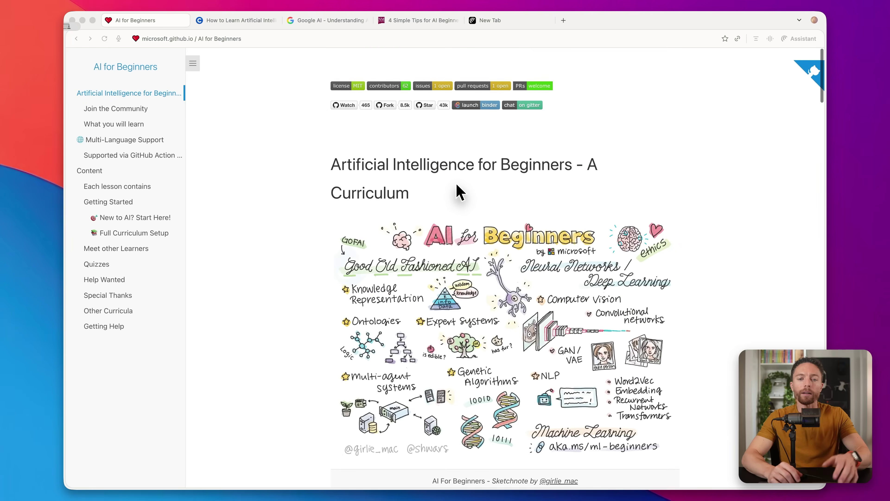
click(232, 20)
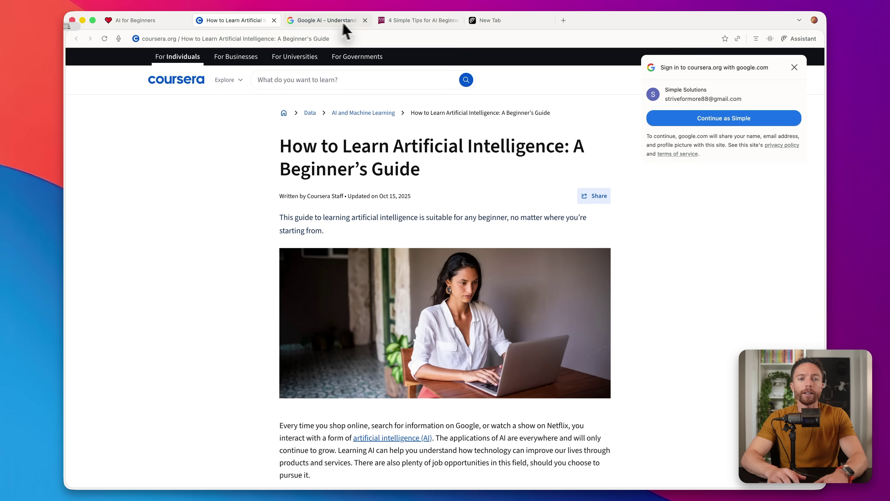
click(341, 22)
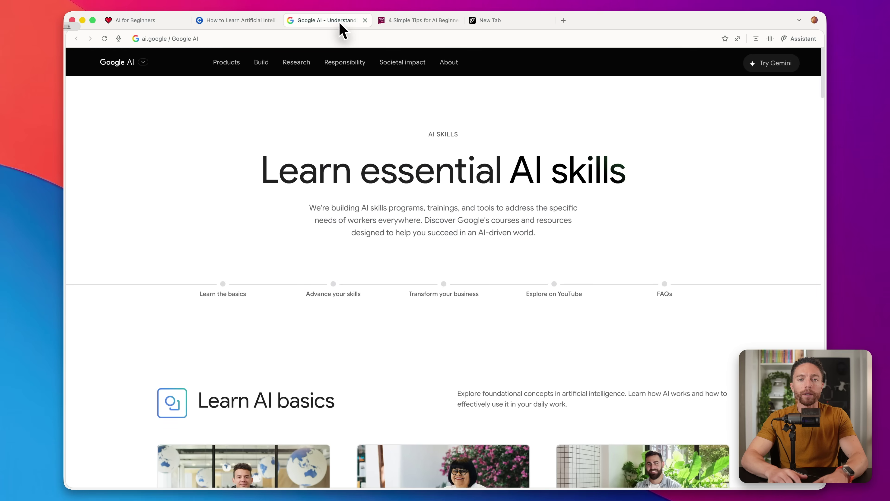
click(416, 31)
scroll(398, 259, down, 15)
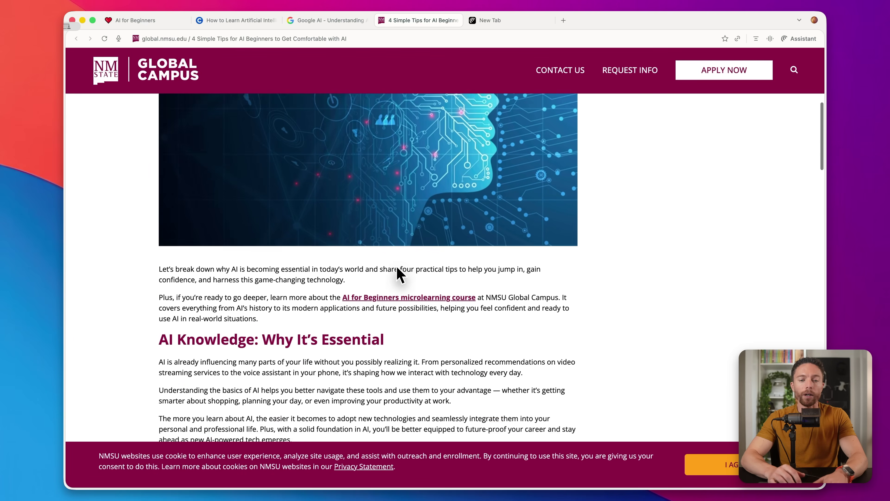
scroll(397, 275, up, 10)
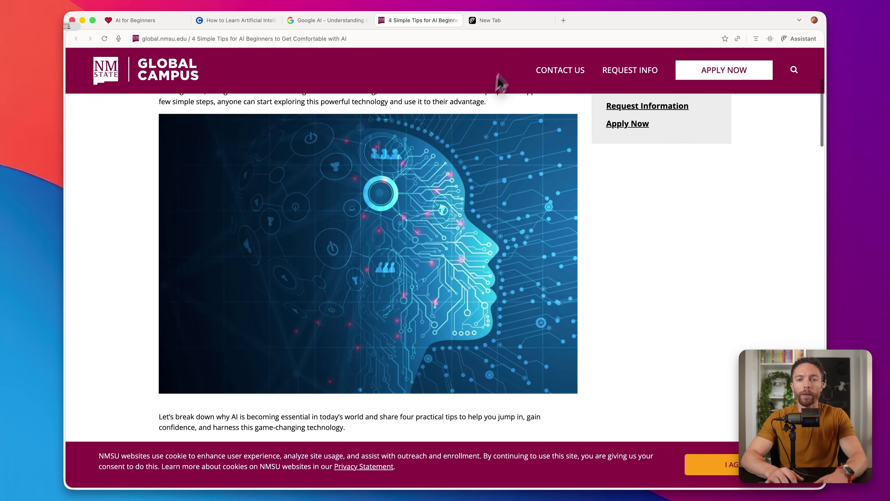
click(522, 23)
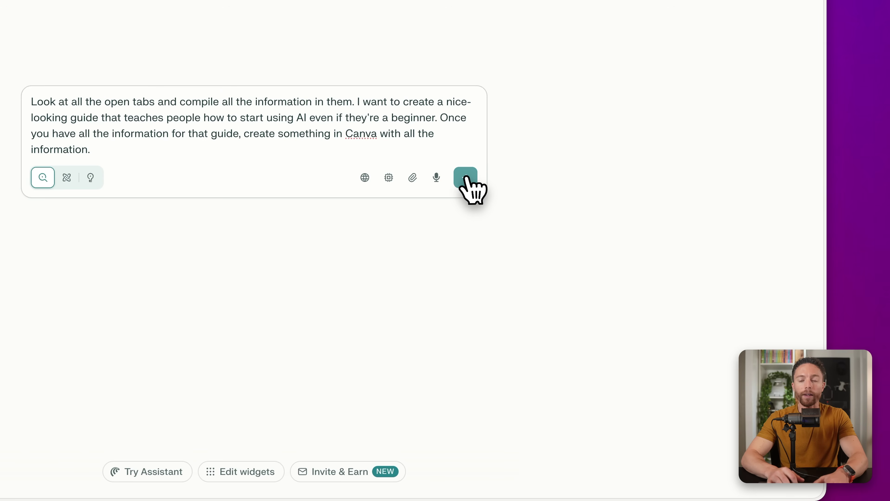
- Send the Canva guide request, letting the assistant search 'infographic' templates and fill one in
click(466, 177)
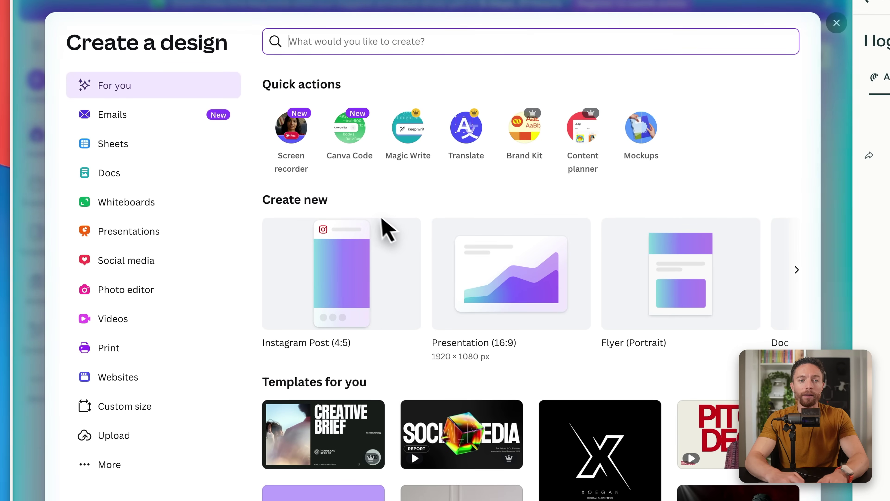
text(infographic)
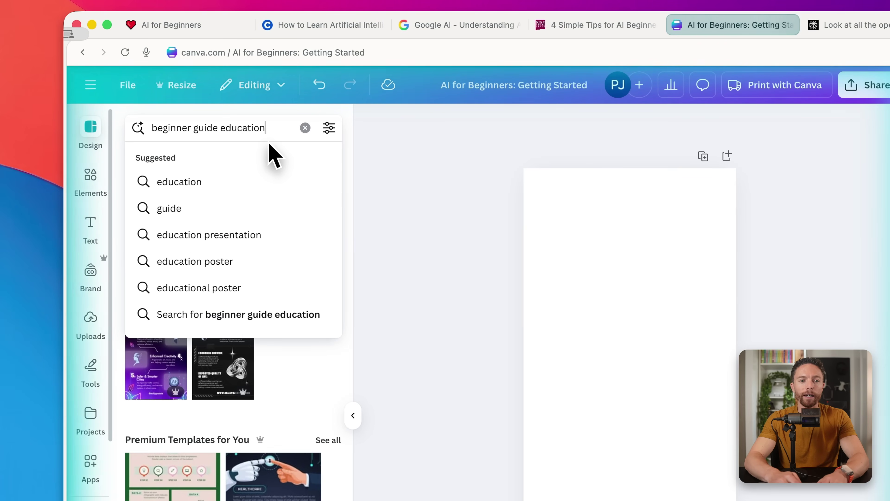
key(Return)
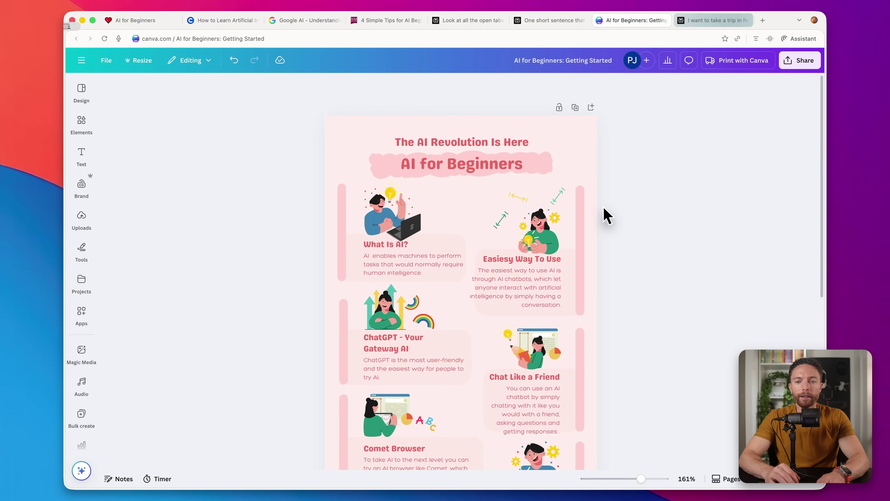
- Scroll through the AI for Beginners infographic to check each of its sections
scroll(603, 212, down, 2)
scroll(604, 211, down, 3)
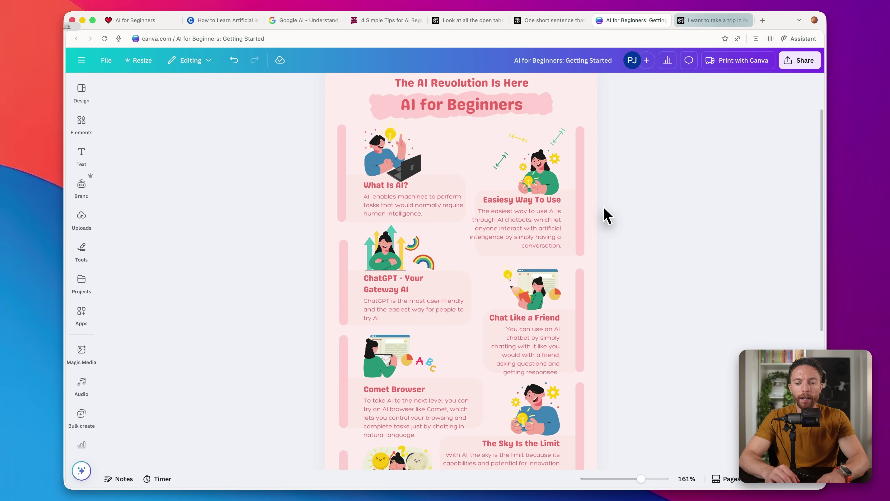
scroll(606, 215, up, 2)
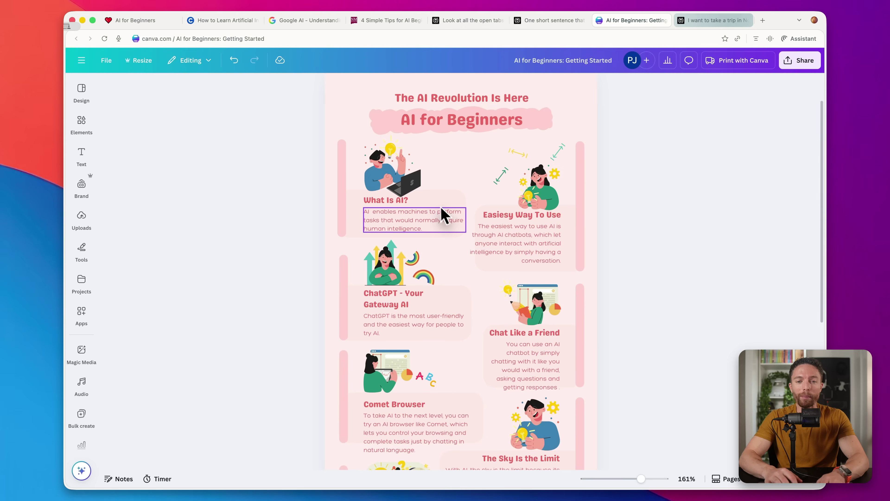
scroll(449, 219, up, 2)
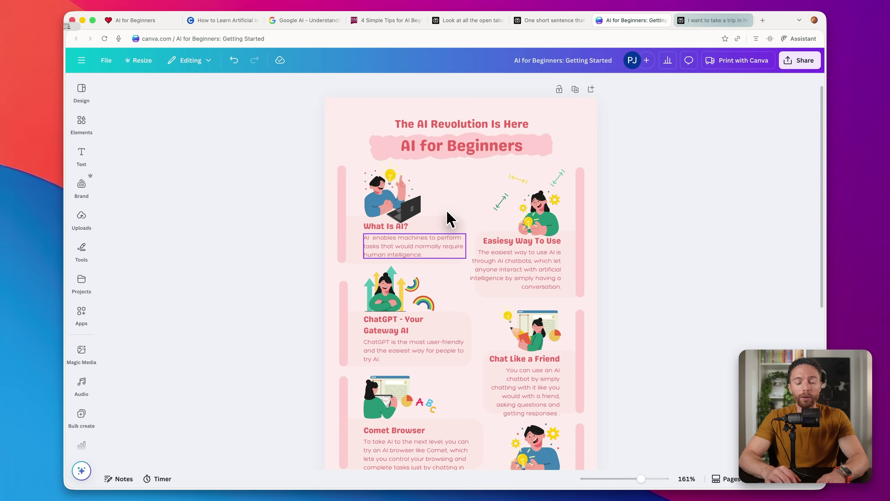
scroll(449, 219, up, 1)
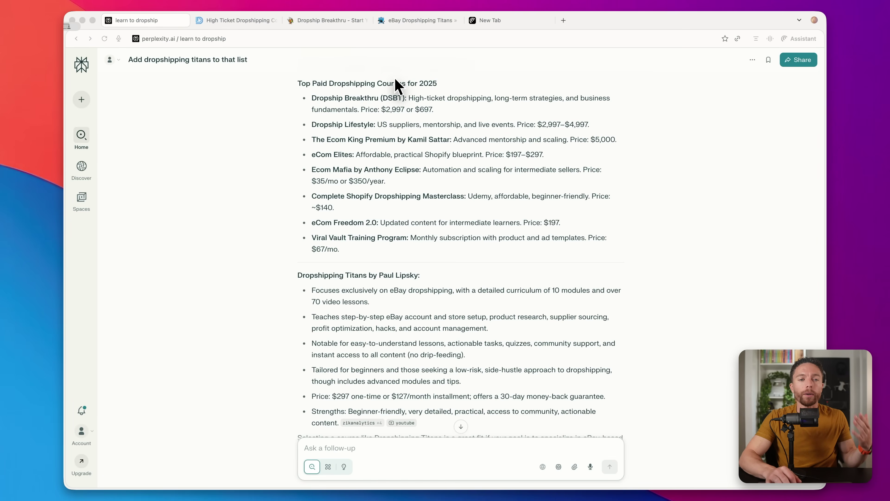
- Browse the Drop Ship Lifestyle, Dropship Breakthru and eBay Dropshipping Titans sites, dismissing a popup
scroll(398, 167, down, 1)
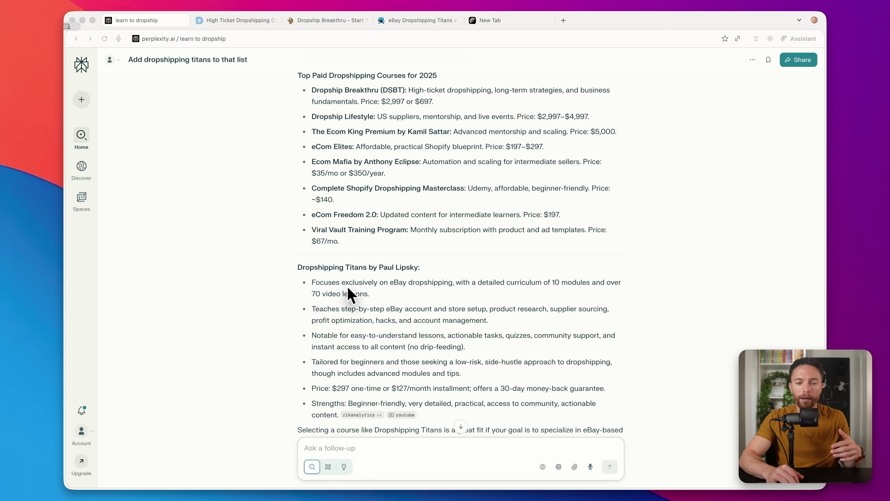
click(241, 25)
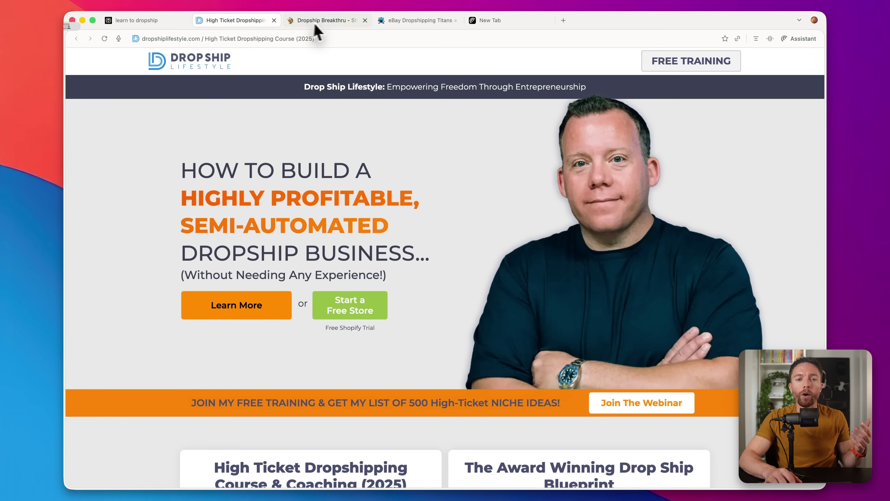
click(327, 26)
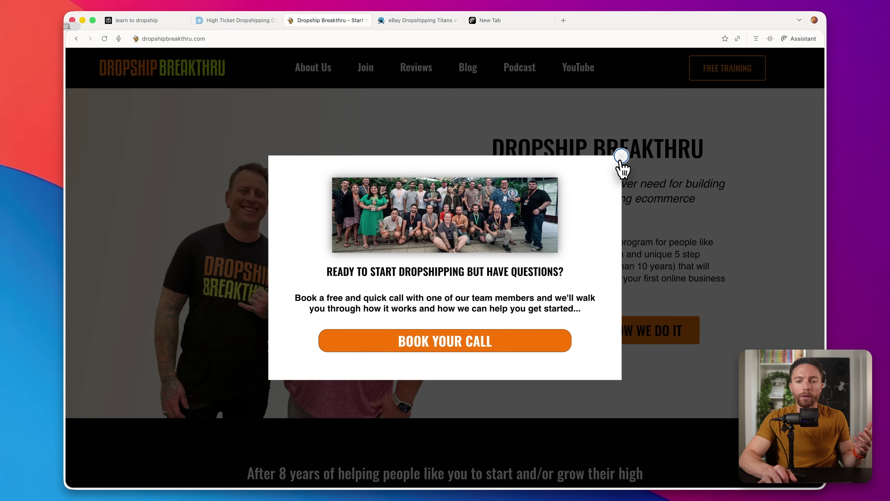
click(621, 168)
click(431, 23)
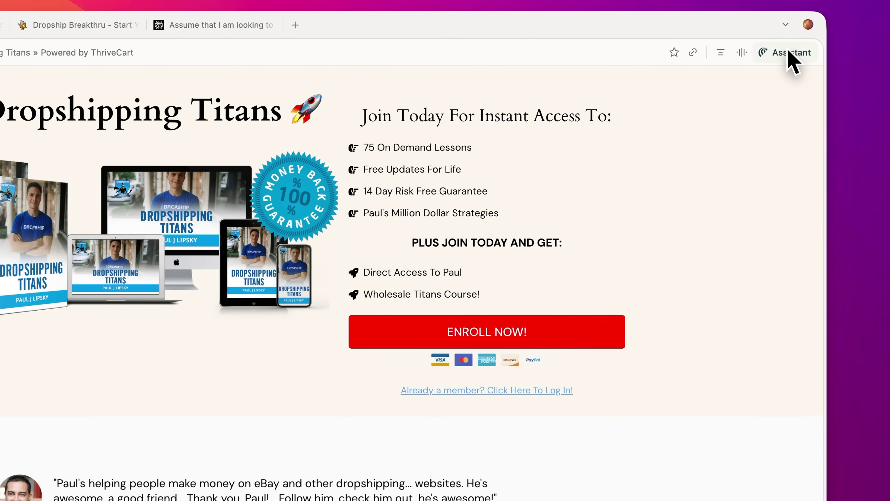
- Ask the assistant to analyze all open dropshipping course tabs for planning a course website, then paste a reviews follow-up
click(789, 53)
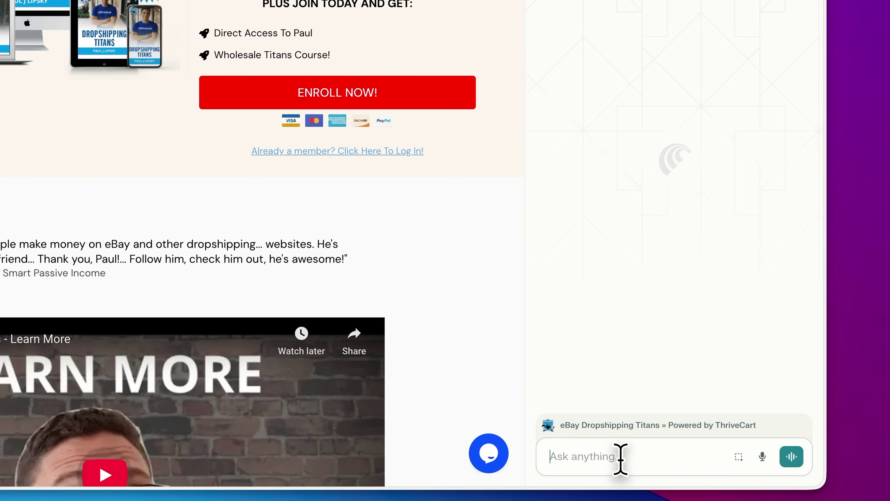
click(620, 458)
text(Analyze all the open tabs. Assume that I am looking to create a new course about dropshipping. Look at all the open tabs and analyze all of those websites. so that I can use that information when making my own website.)
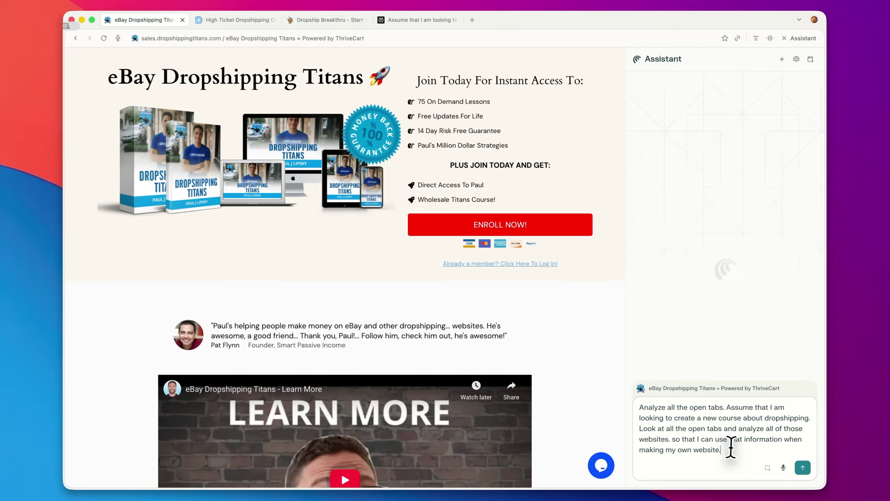
key(Return)
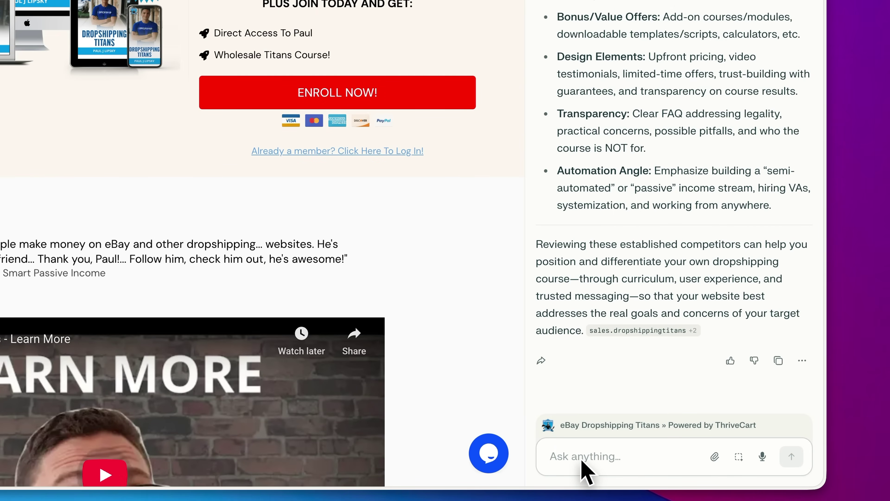
text(Look for reviews for all of these courses. Look for common complaints that I may be able to solve with my own course.)
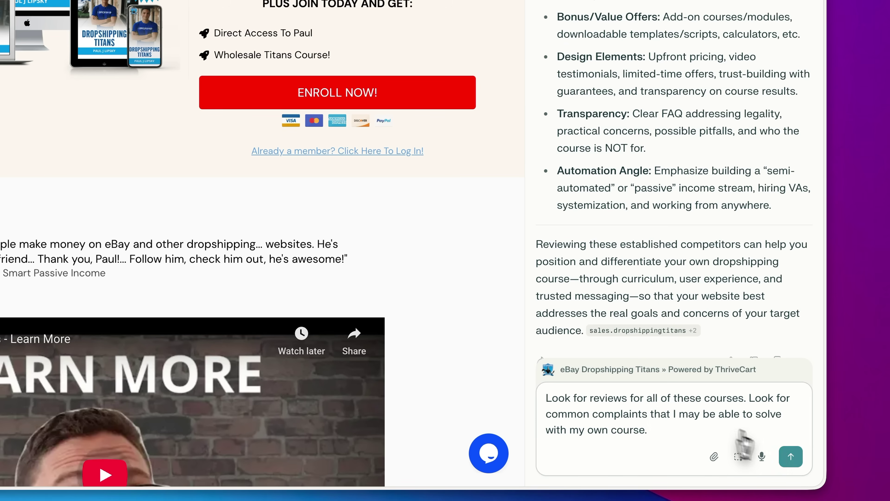
- Send the follow-up asking for reviews and common complaints about these courses
click(791, 456)
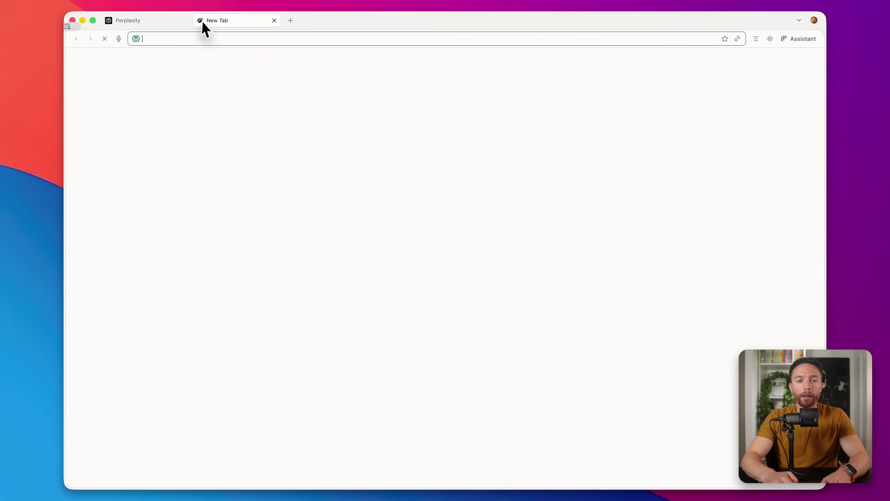
- Submit the YouTube channel analysis prompt in the new tab and scroll through the answer
click(403, 233)
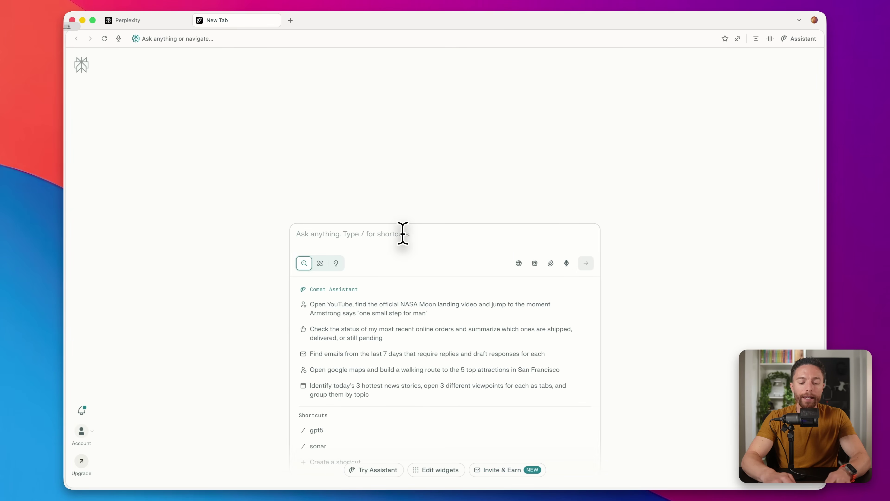
text(Look at my YouTube channel, @pauljlipsky, and analyze the last 20 videos. Break down by topic which types of videos have performed the best. Also Break down by keywords, which videos have performed the best. I'm looking for patterns. Then suggest three videos that I can make next.)
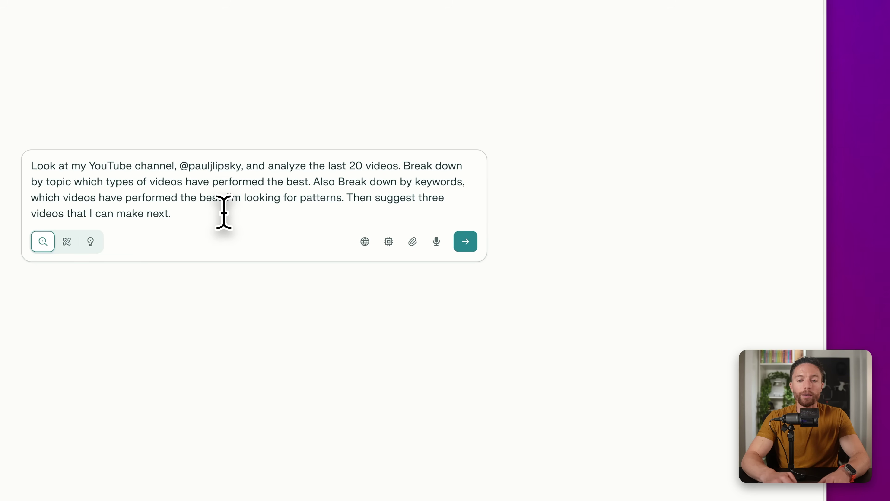
click(465, 242)
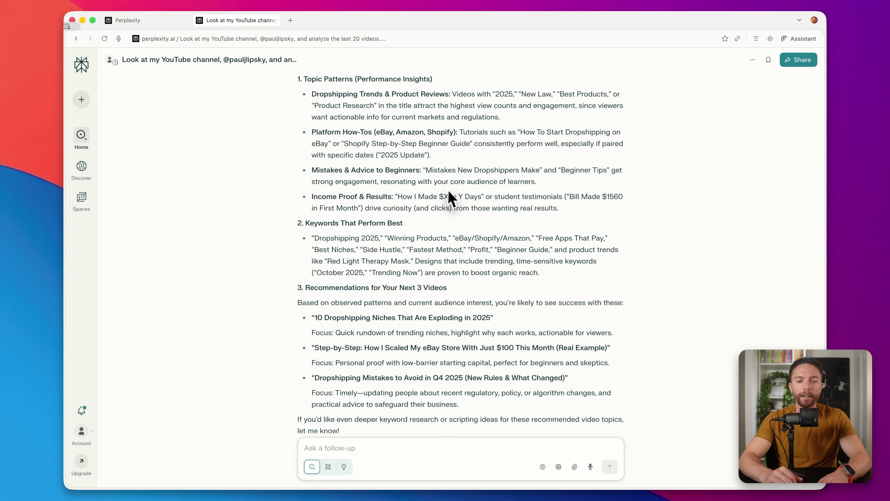
scroll(451, 198, down, 5)
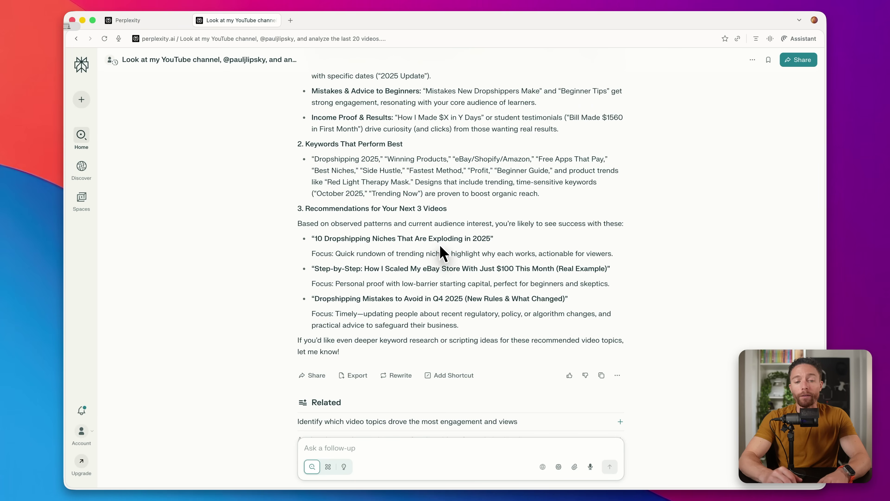
scroll(443, 252, down, 1)
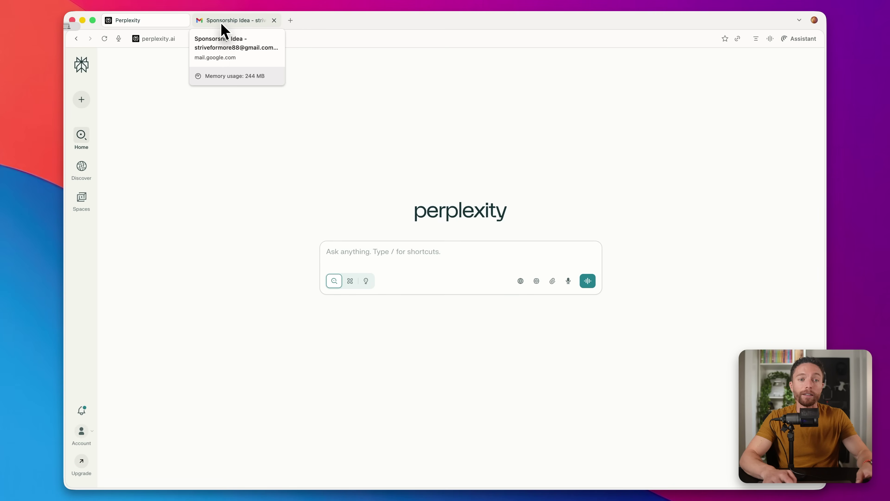
- Switch to the Gmail tab showing the Sponsorship Idea email
click(225, 31)
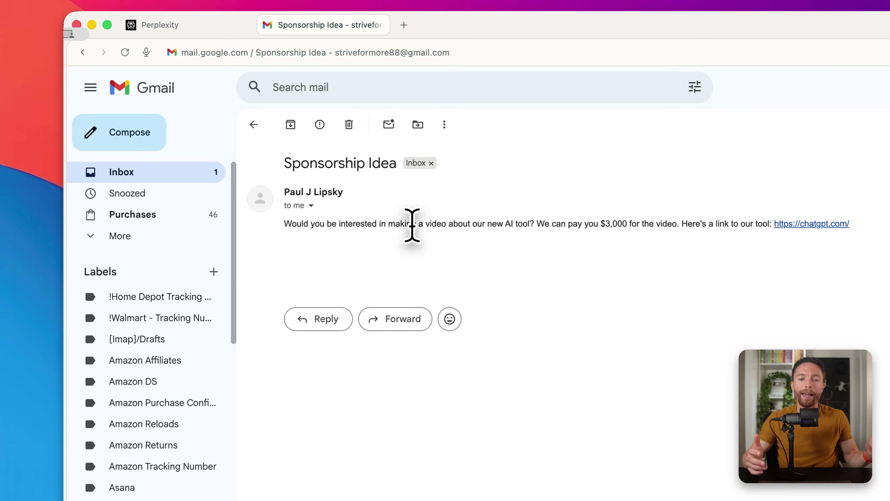
- Back on Perplexity, paste the request to find sponsor emails in Gmail
click(181, 26)
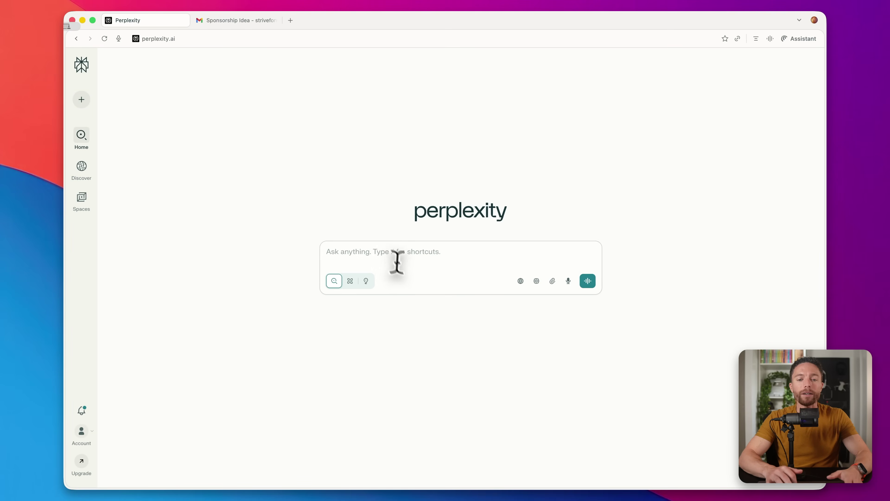
click(386, 257)
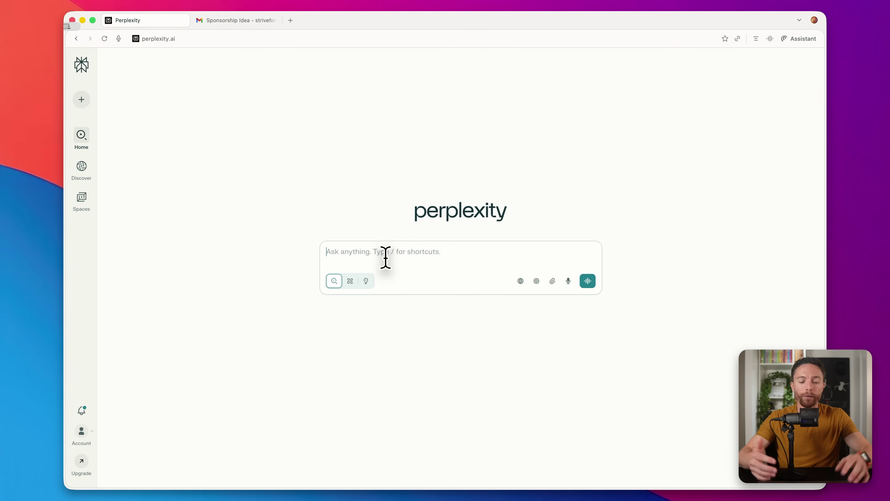
text(Go to my Gmail and find any email from potential sponsors who want to sponsor a video on my YouTube channel. Open the email. If they have the name of the product, website that they want to read or review in there go to that products website find out more information about what it is and then create a summary for me that goes over when the email was sent a summary of the product they want me to review and and then look at my Google Calendar to pick a potential date when I might be able to record the video.)
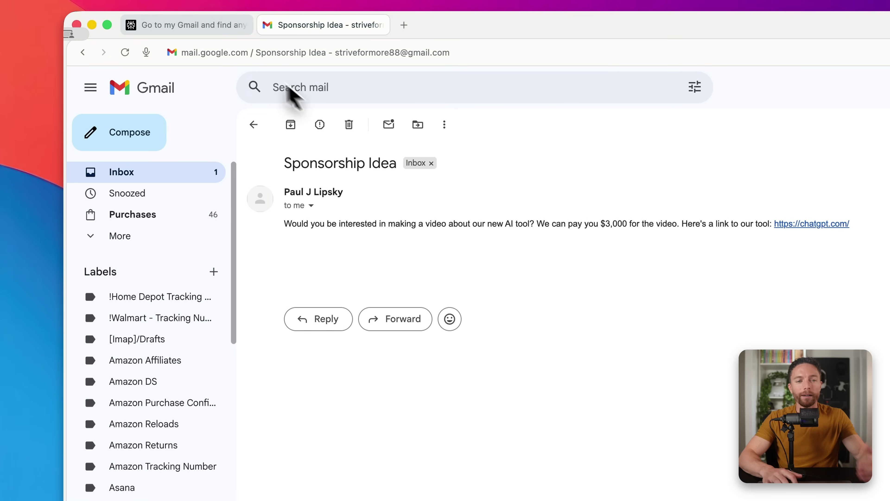
click(219, 31)
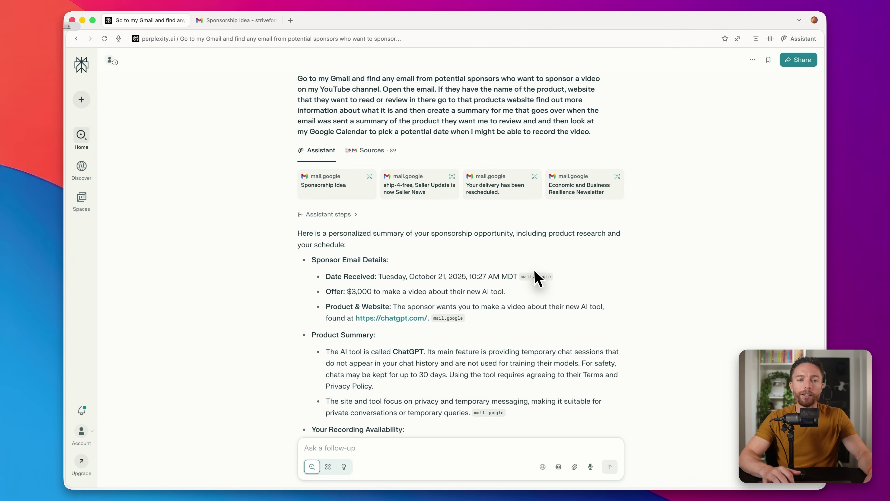
scroll(536, 279, down, 5)
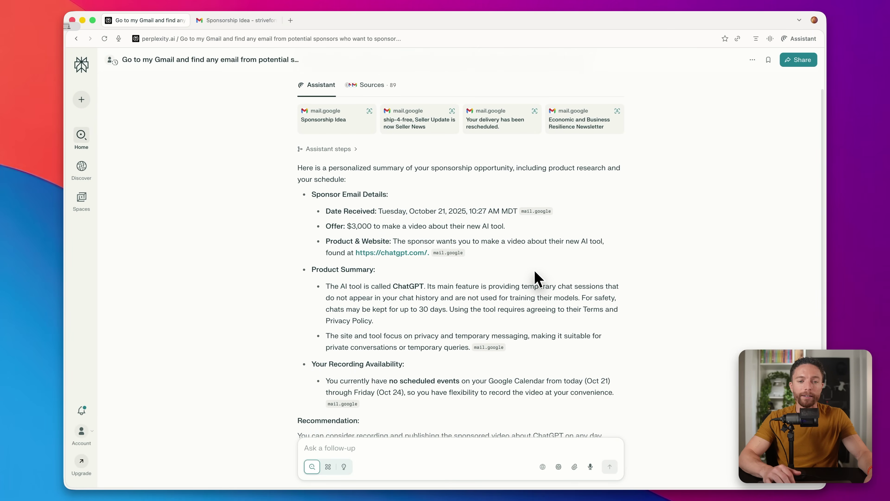
scroll(534, 279, down, 1)
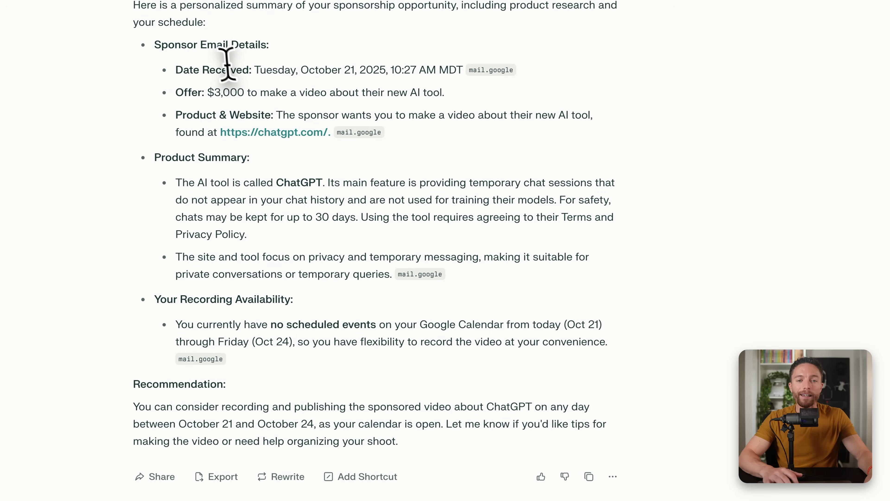
drag(227, 70, 374, 64)
click(345, 91)
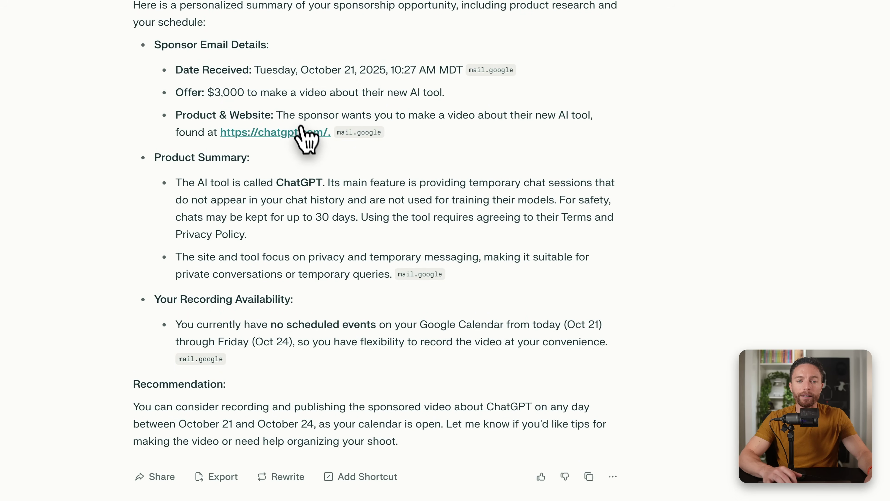
scroll(385, 210, down, 2)
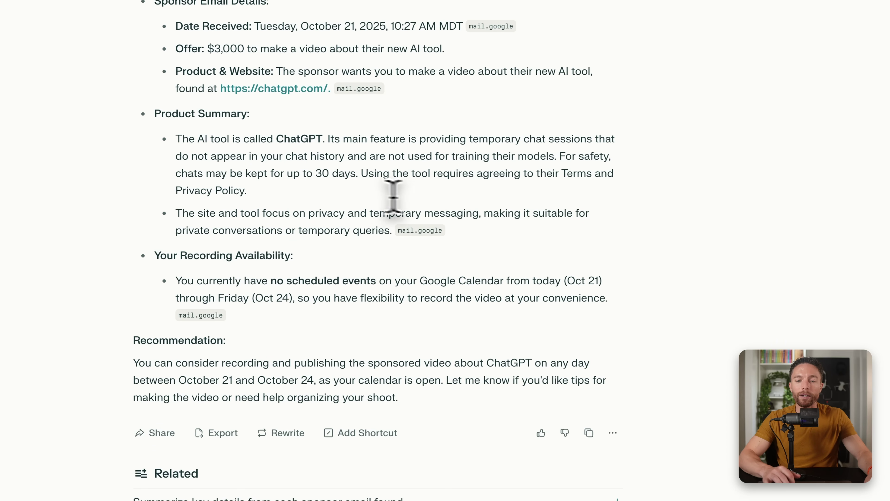
drag(493, 148, 555, 201)
click(558, 204)
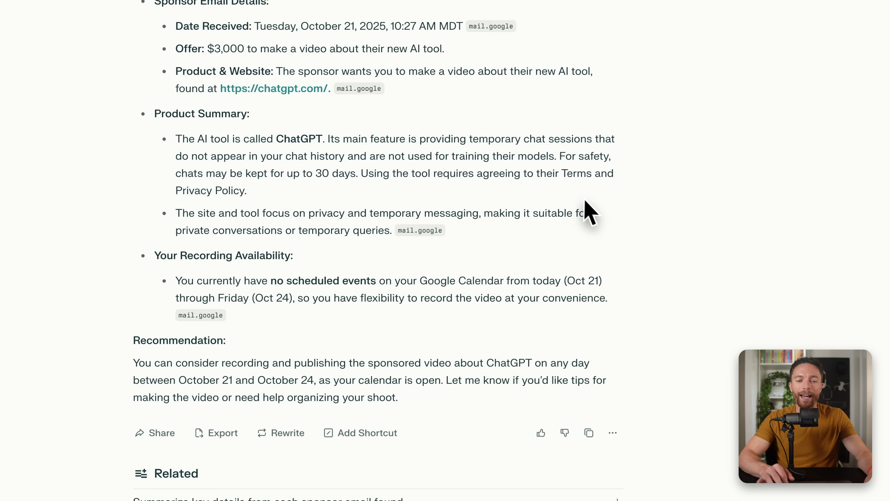
scroll(592, 207, down, 1)
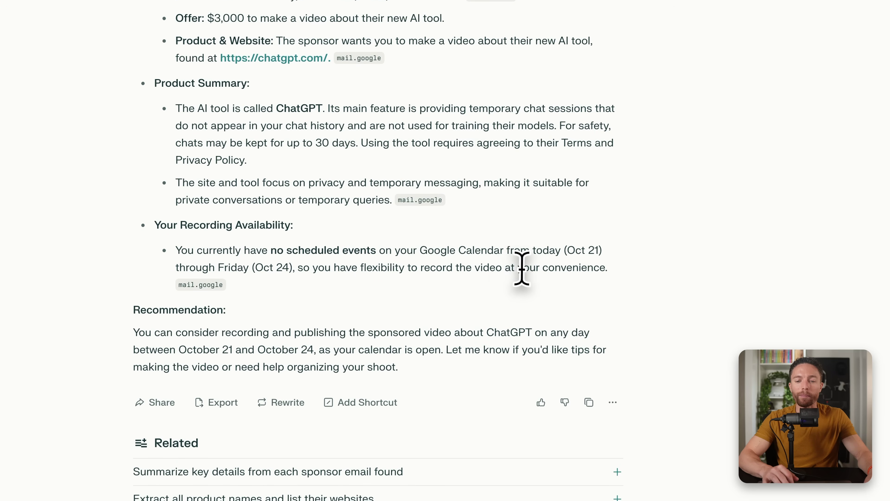
scroll(523, 289, down, 2)
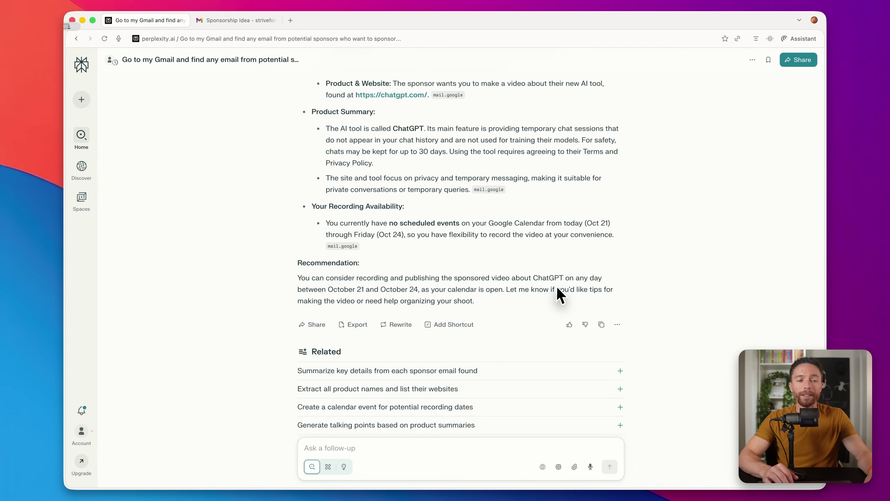
mouse_move(84, 205)
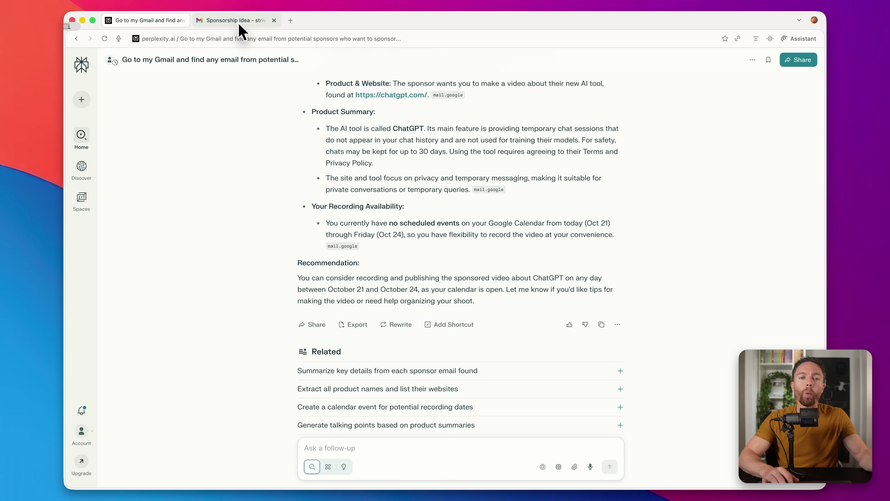
- Compare the original sponsor email with the assistant's sponsorship summary
click(241, 31)
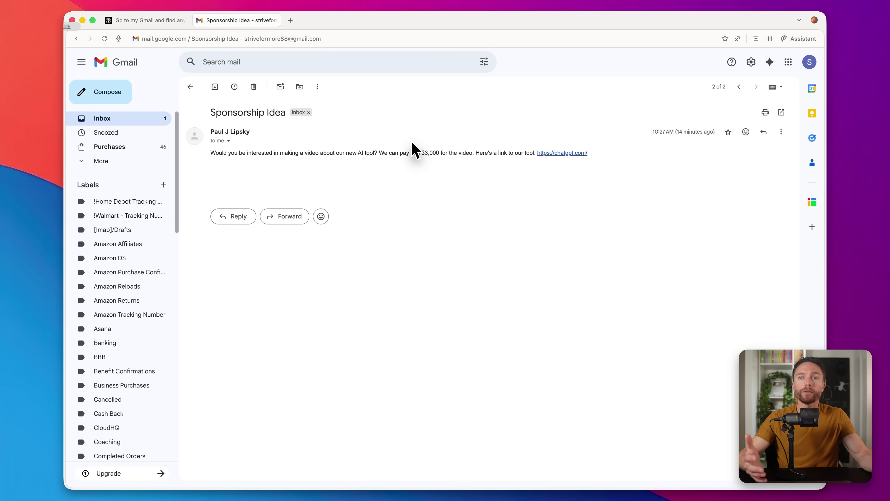
click(143, 21)
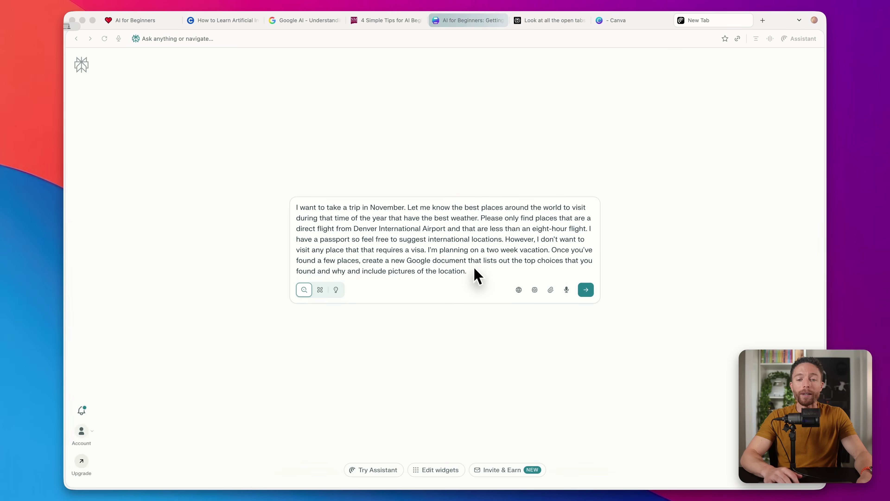
- Submit the November vacation request so the assistant builds the Google Doc with photos
click(473, 271)
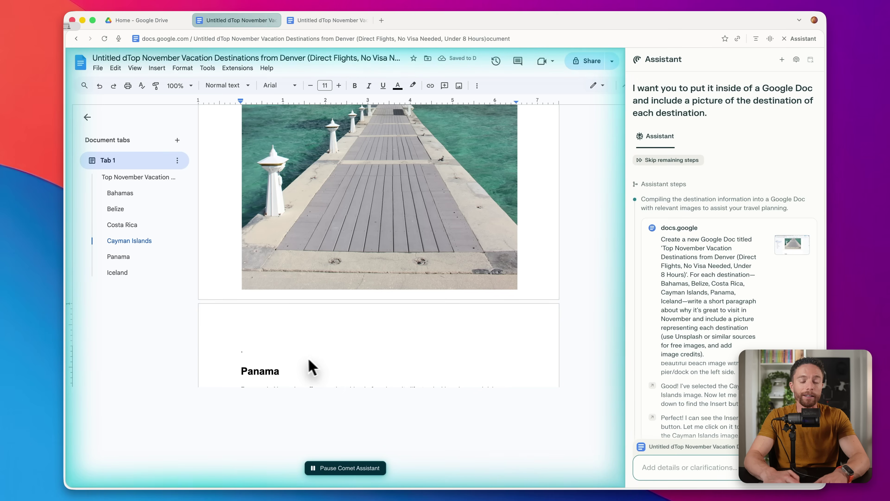
- Scroll through the Top November Vacation Destinations from Denver doc's write-ups and photos, then return to the top
click(335, 21)
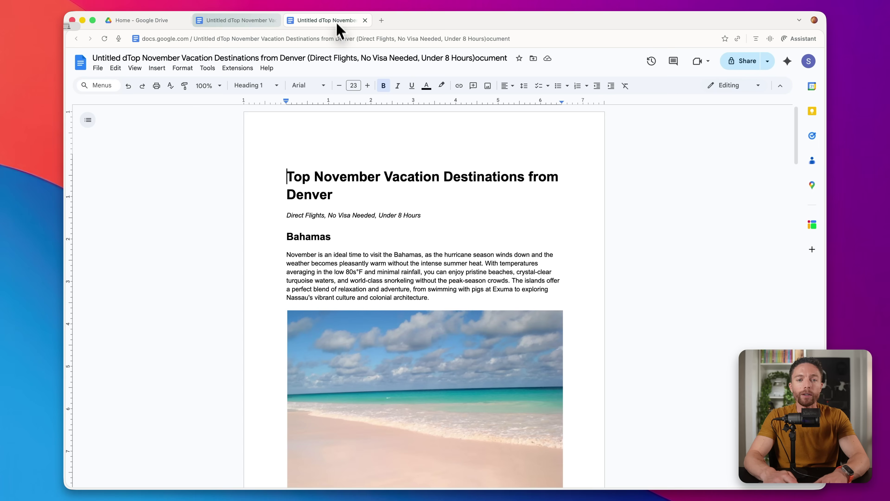
scroll(462, 286, down, 5)
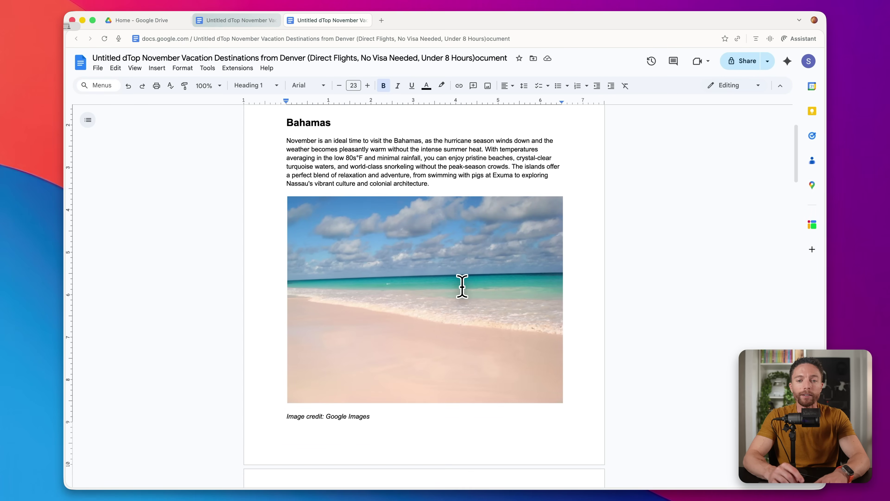
scroll(462, 285, up, 2)
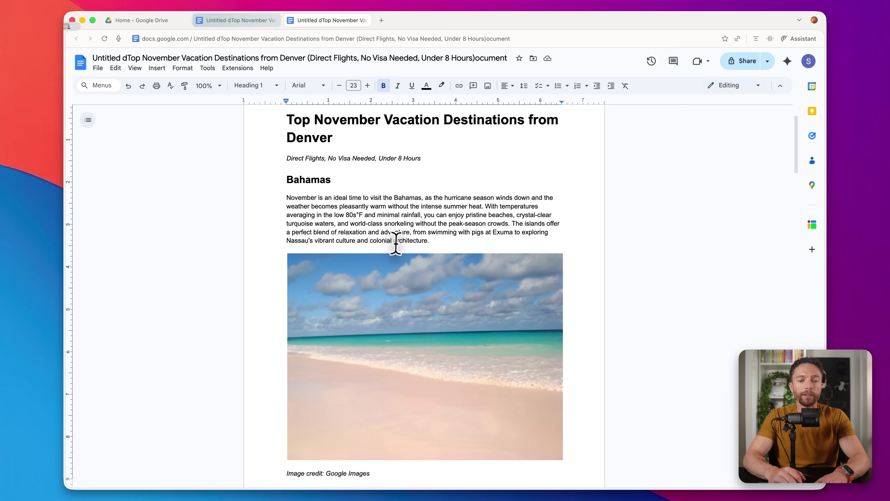
scroll(407, 294, down, 10)
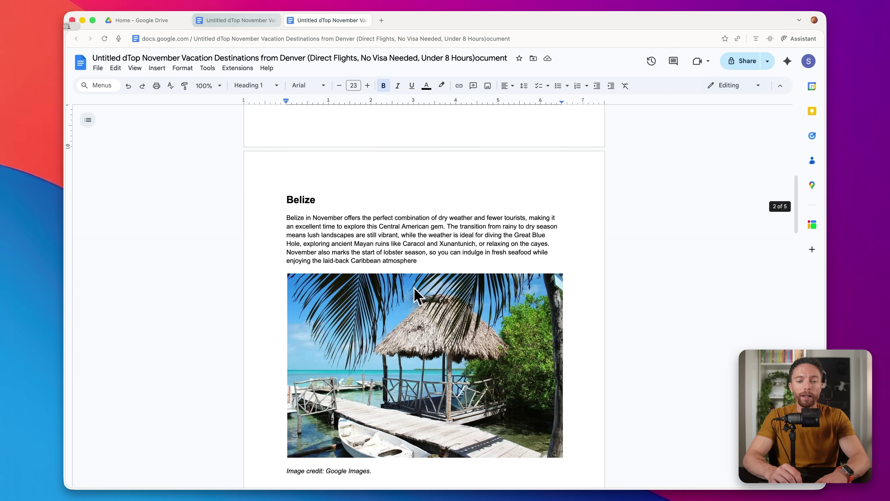
scroll(413, 295, down, 20)
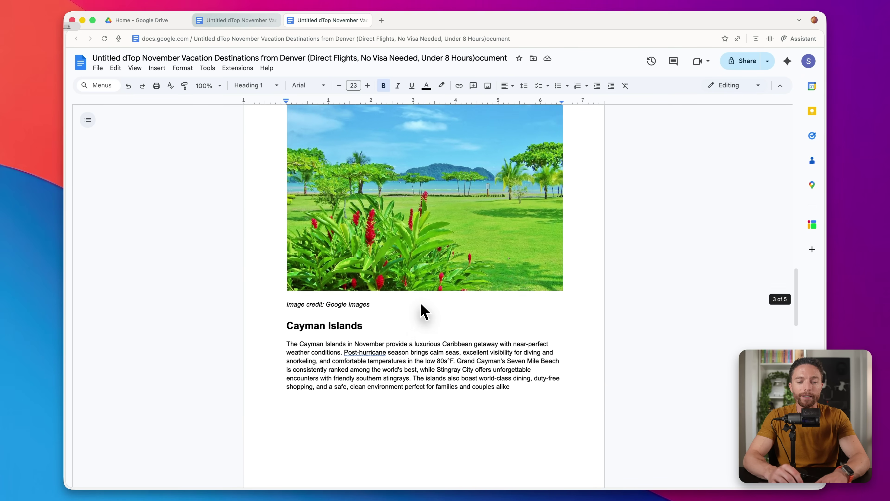
scroll(423, 310, down, 15)
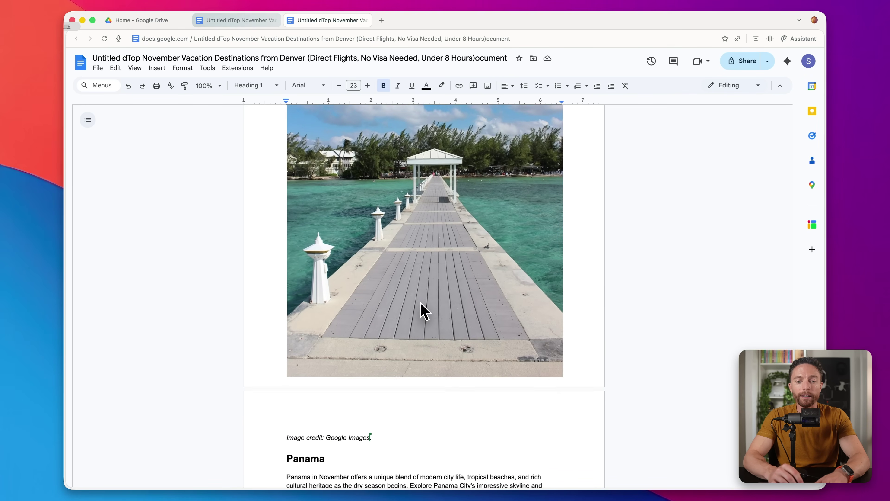
scroll(424, 311, down, 10)
scroll(424, 311, up, 8)
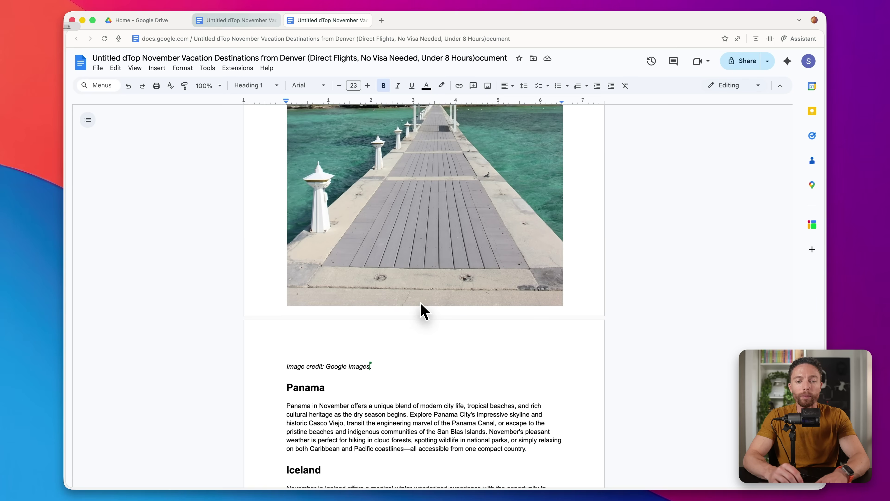
scroll(420, 302, up, 8)
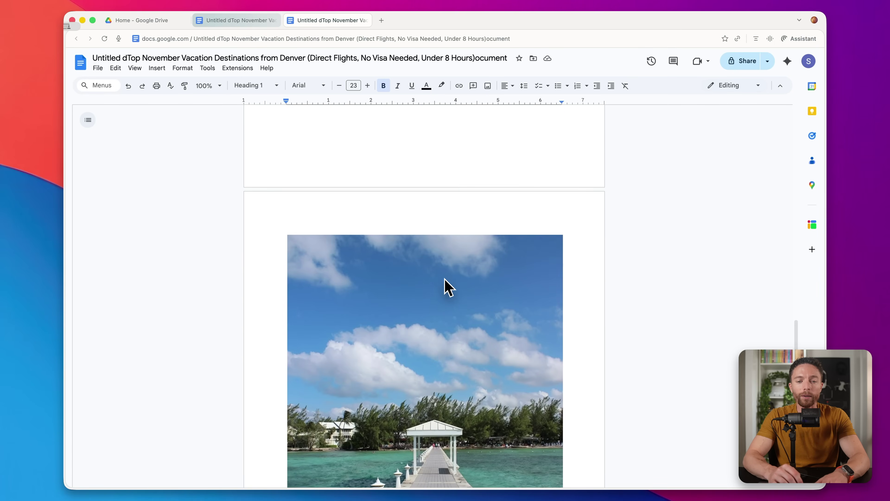
scroll(445, 279, up, 20)
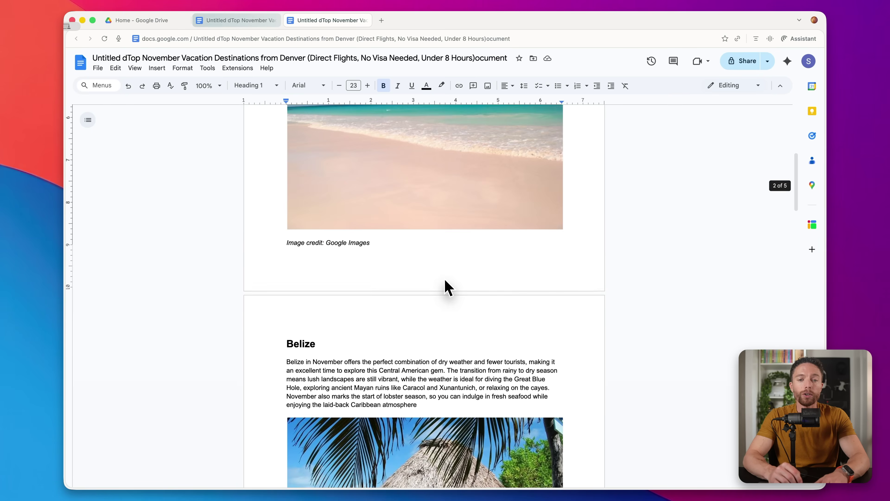
scroll(445, 280, up, 10)
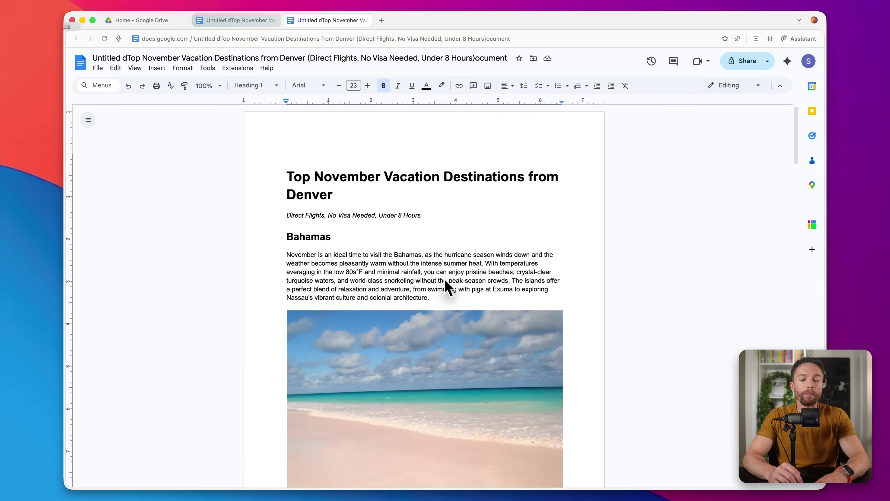